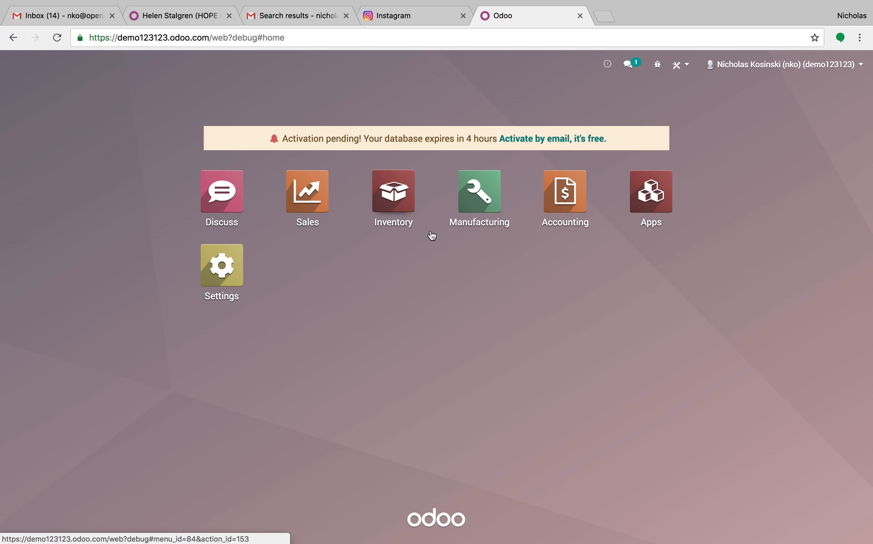
Step: Enable Variants and Options in the Inventory settings and save the change
left_click(394, 215)
left_click(230, 66)
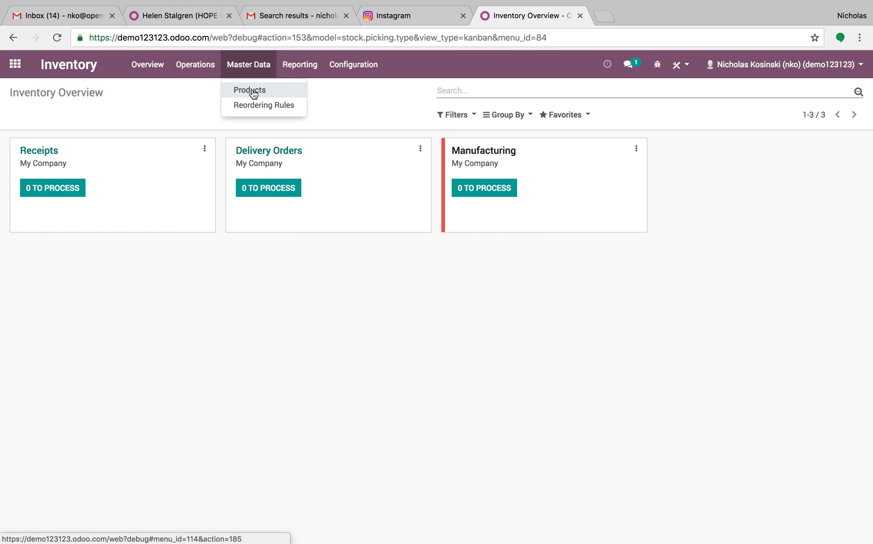
mouse_move(326, 76)
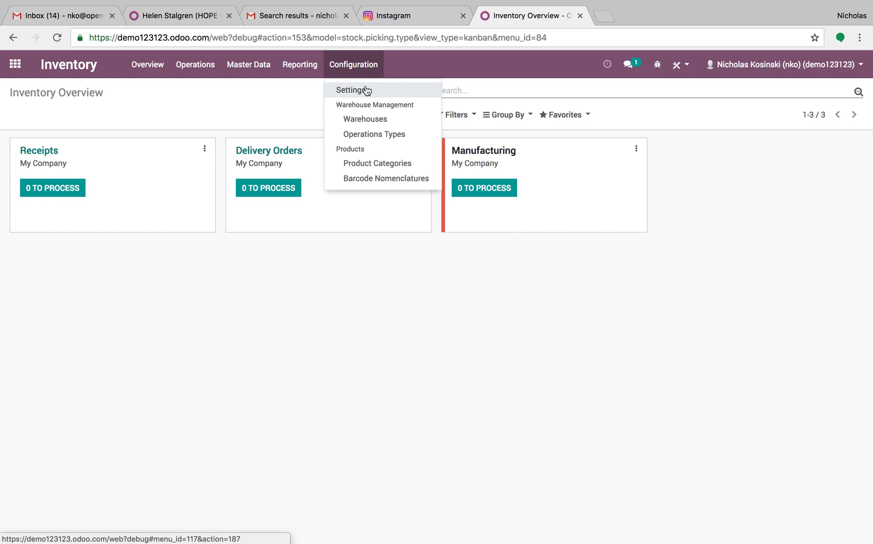
left_click(365, 91)
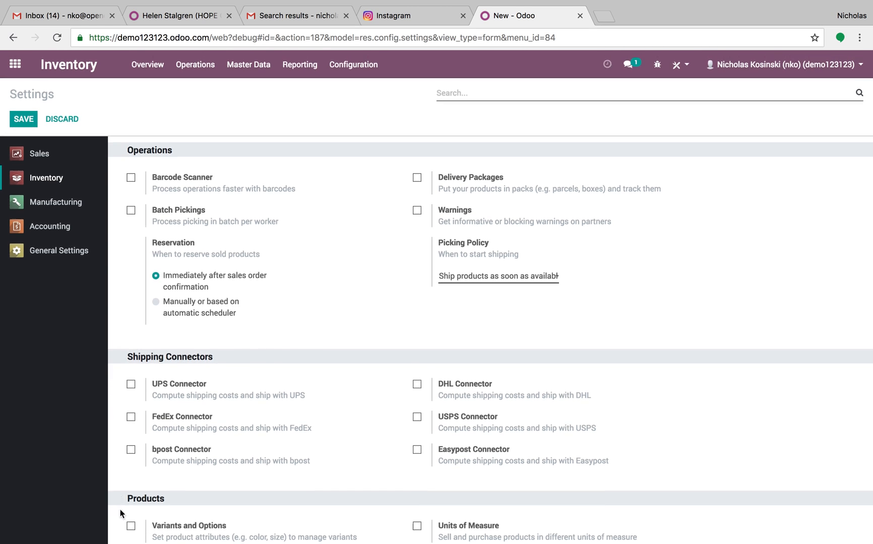
left_click(131, 526)
left_click(24, 119)
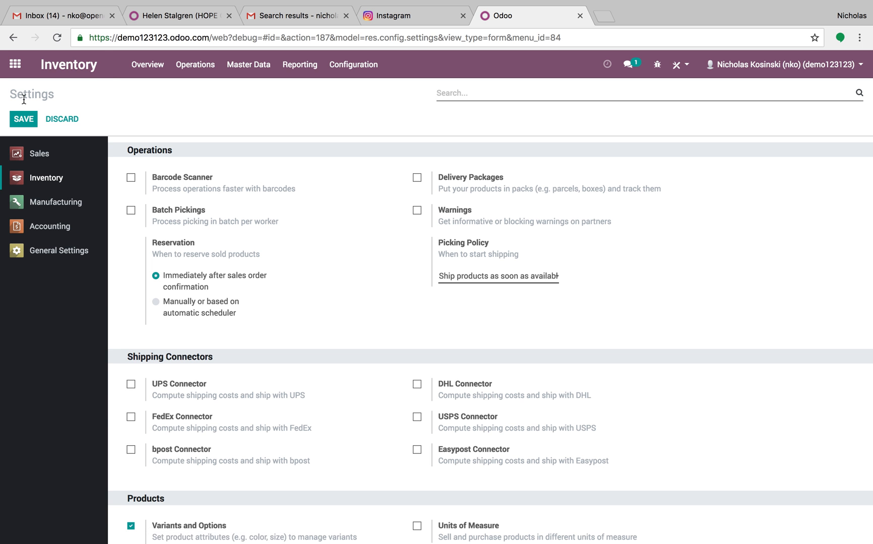
Step: Create a new product in the Inventory master data and name it Table
left_click(257, 68)
left_click(259, 91)
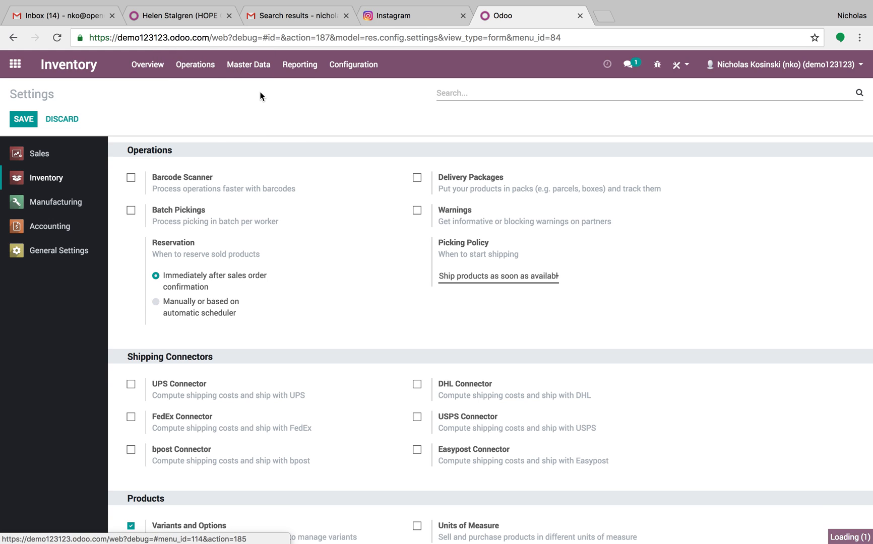
left_click(37, 119)
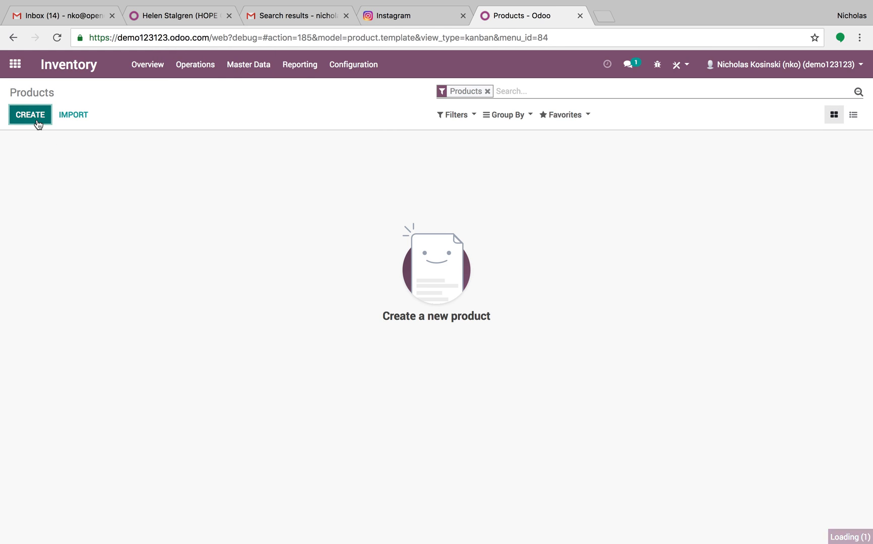
type("Table")
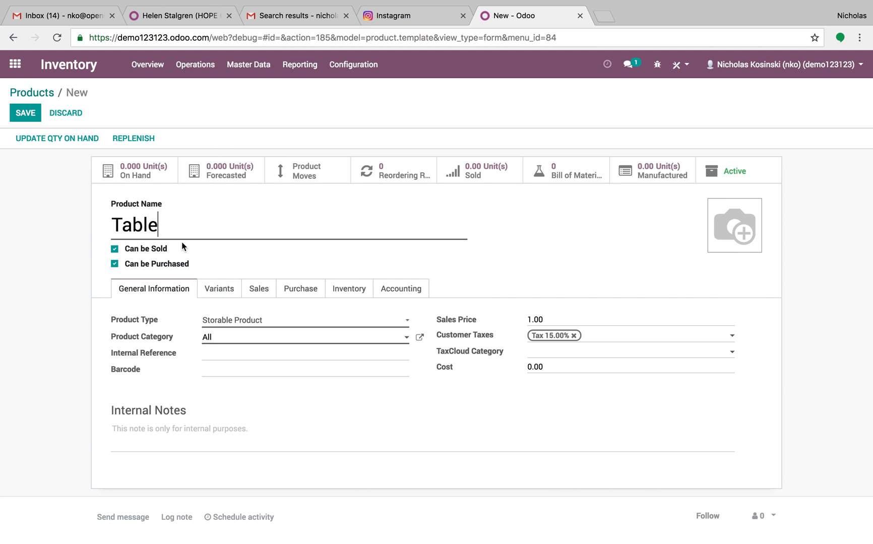
Step: Add a variant attribute line to the Table product and start creating a new attribute named Table Top for it
left_click(217, 295)
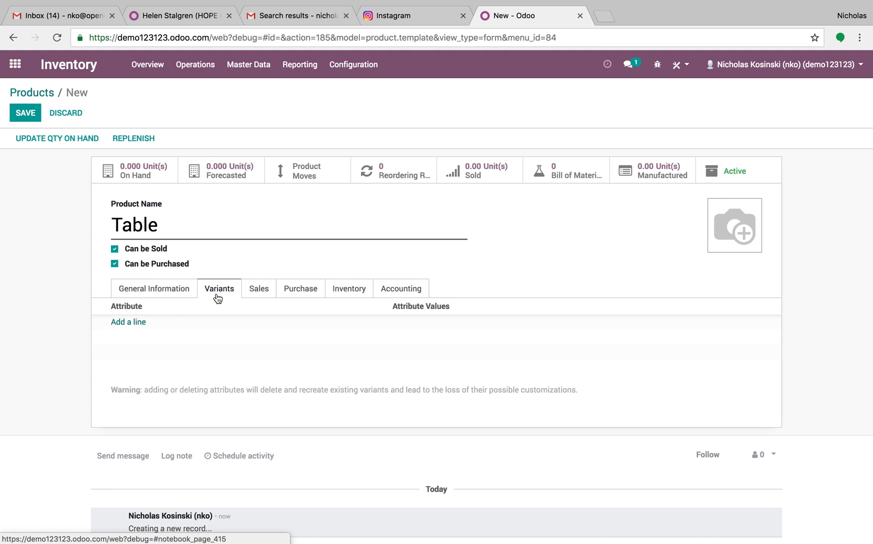
left_click(136, 323)
left_click(136, 325)
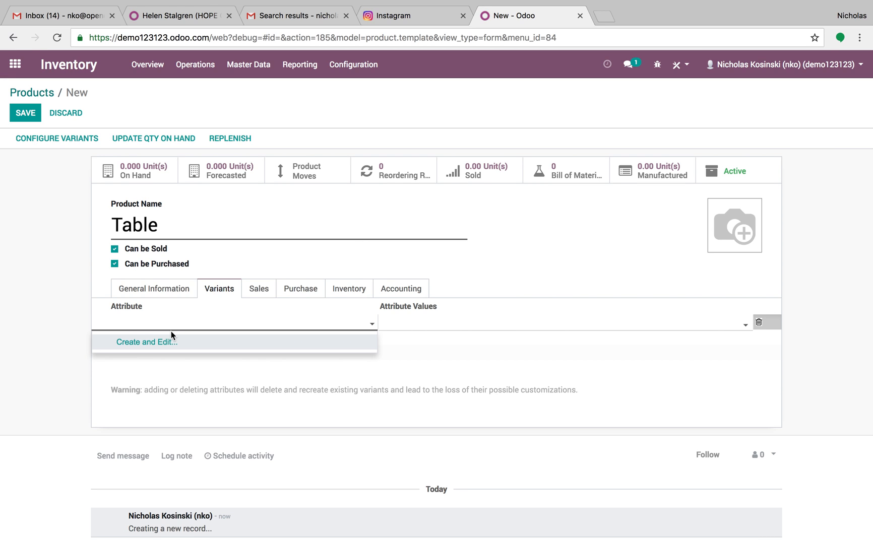
type("Table Top")
left_click(195, 357)
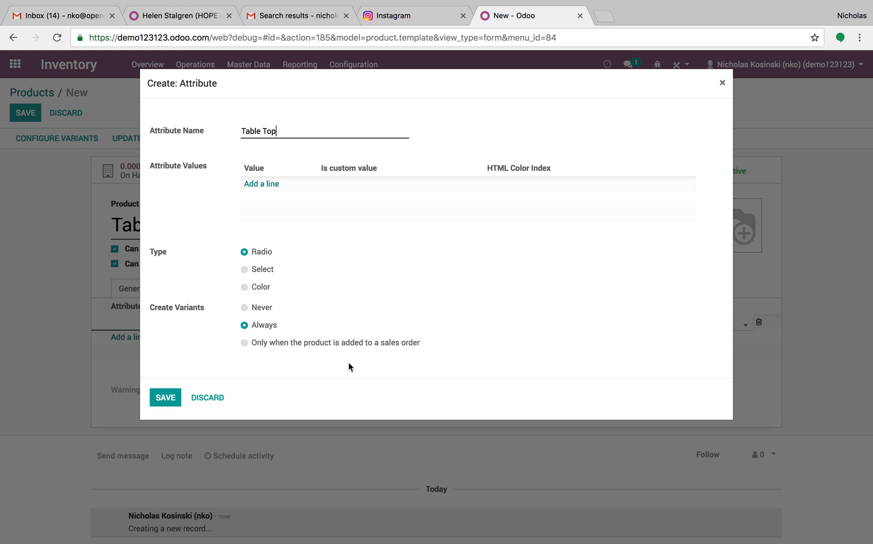
Step: Add the values Chrome, Cedar and Redwood to the Table Top attribute
left_click(270, 186)
type("Chrome")
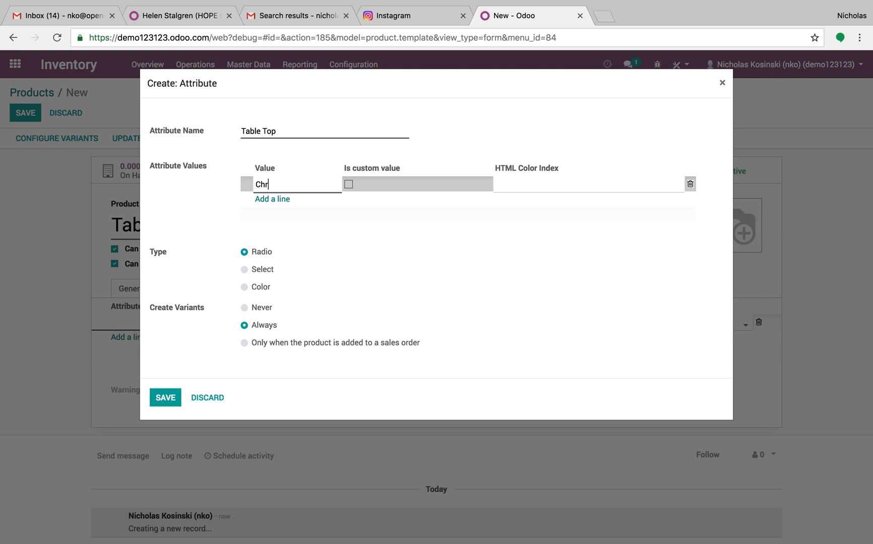
left_click(288, 200)
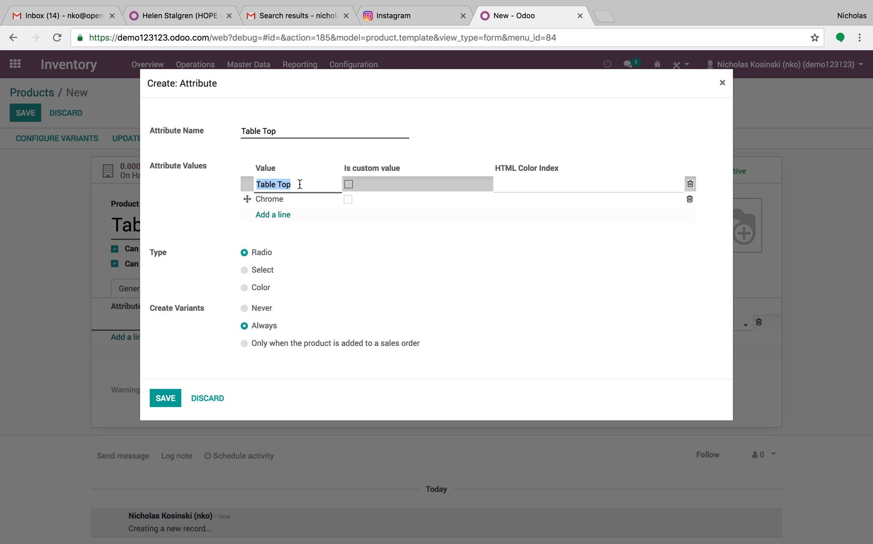
type("Cedar")
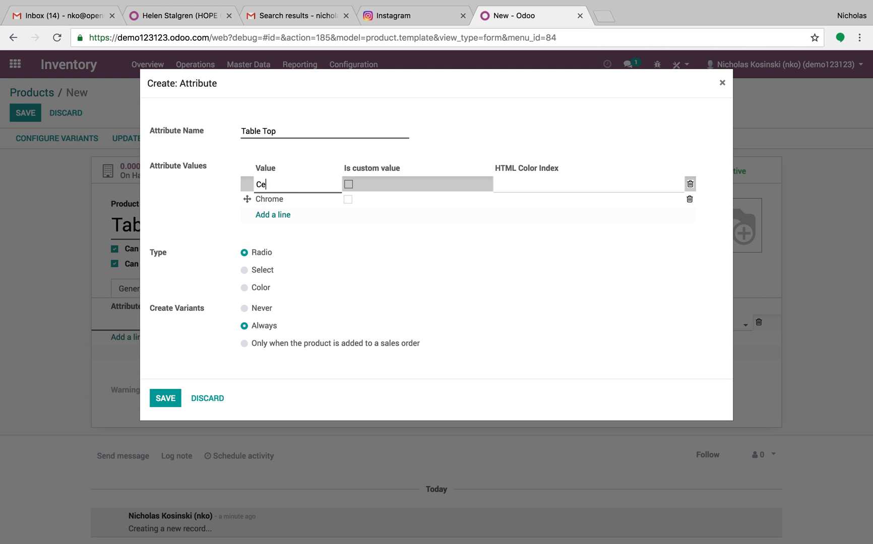
left_click(277, 215)
type("Redwood")
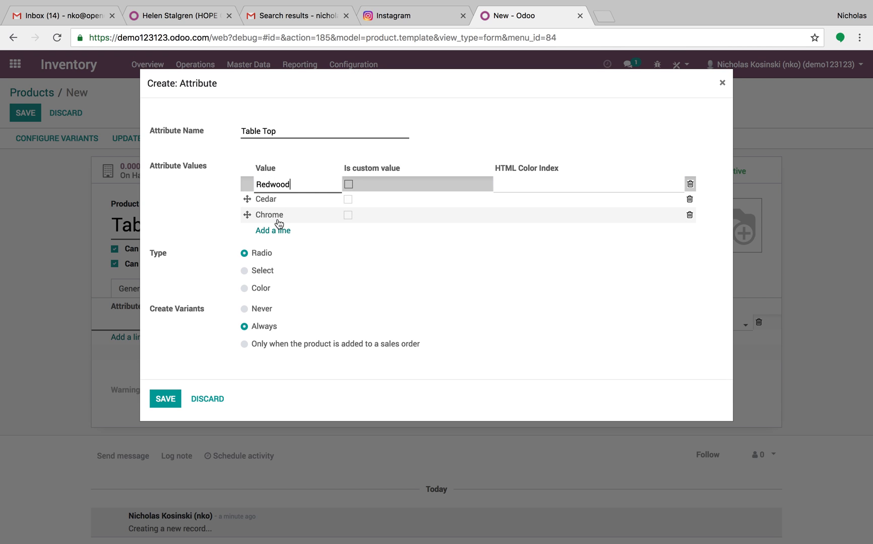
left_click(216, 227)
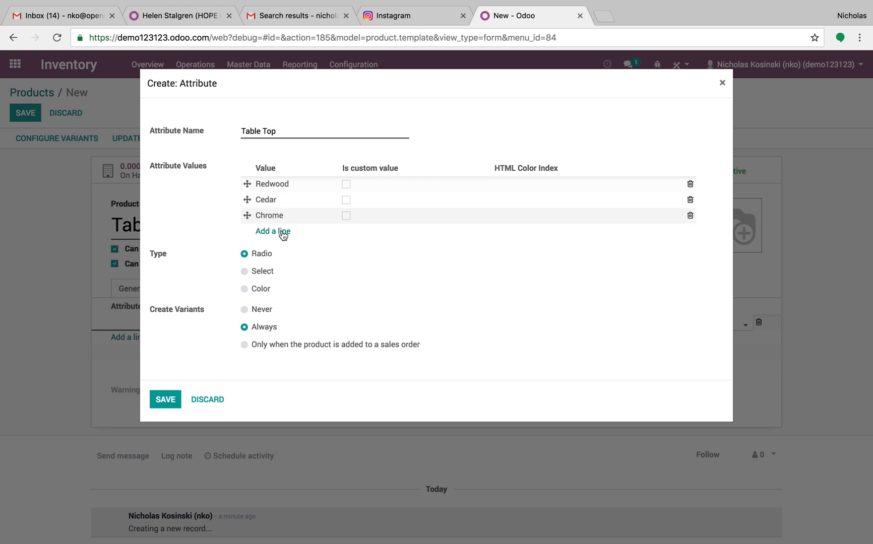
Step: Set the Table Top attribute's type to Color and save the attribute
left_click(245, 291)
left_click(166, 400)
left_click(309, 380)
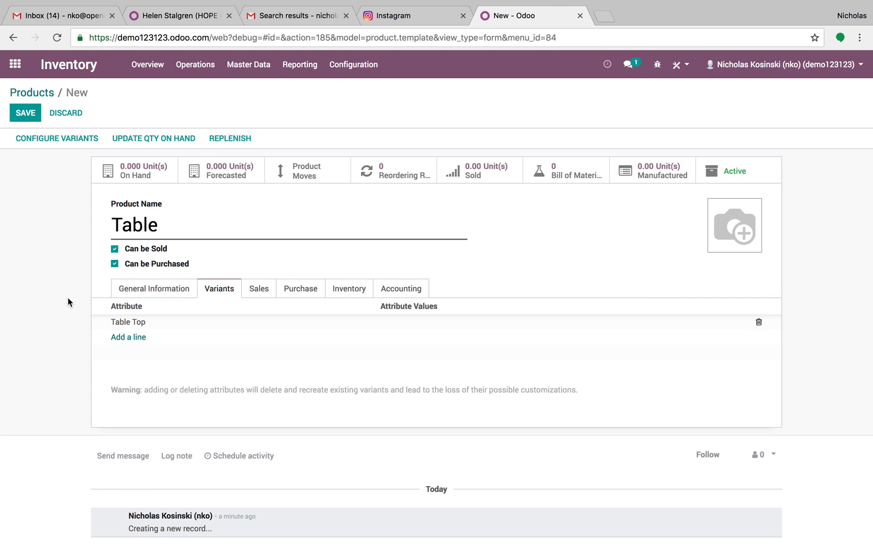
Step: Assign the values Redwood, Cedar and Chrome to the product's Table Top attribute line
left_click(448, 324)
left_click(446, 338)
left_click(486, 325)
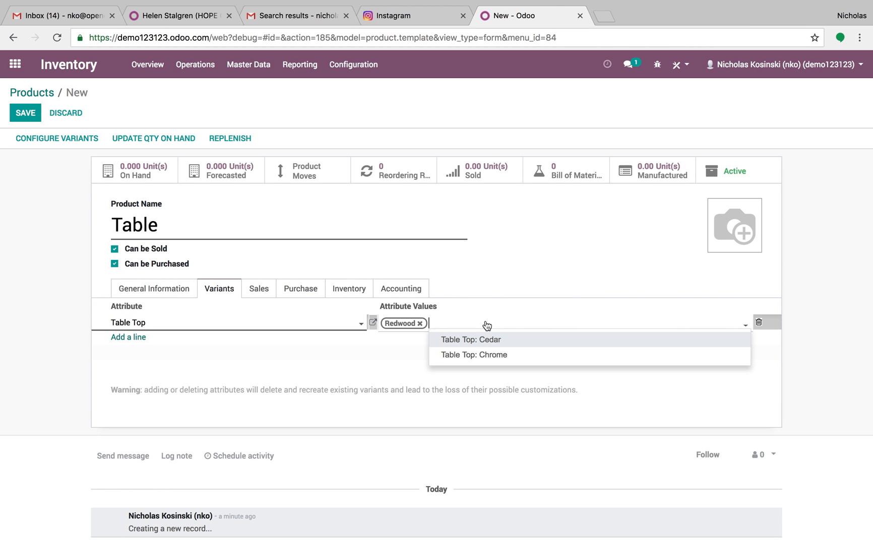
left_click(486, 342)
left_click(506, 327)
left_click(507, 341)
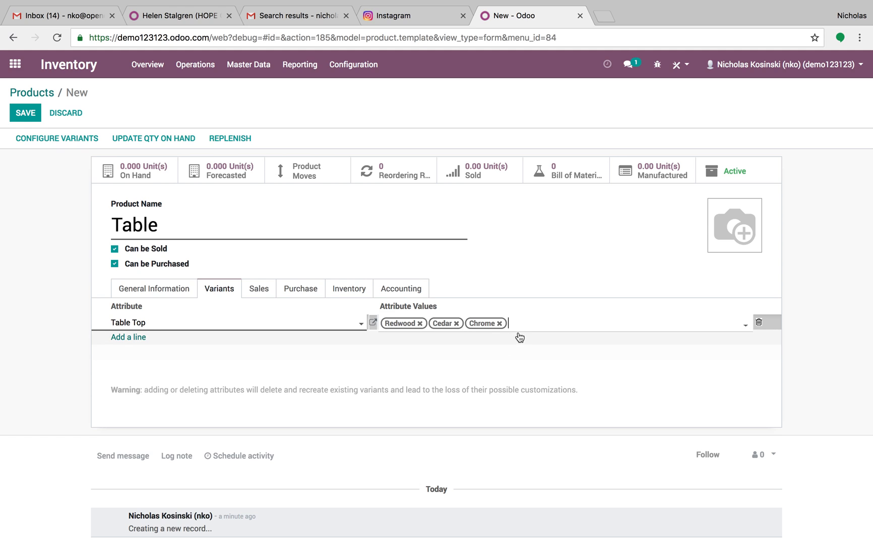
Step: Add a second attribute line to the product and create a new attribute named Size on it
left_click(129, 338)
type("Zi")
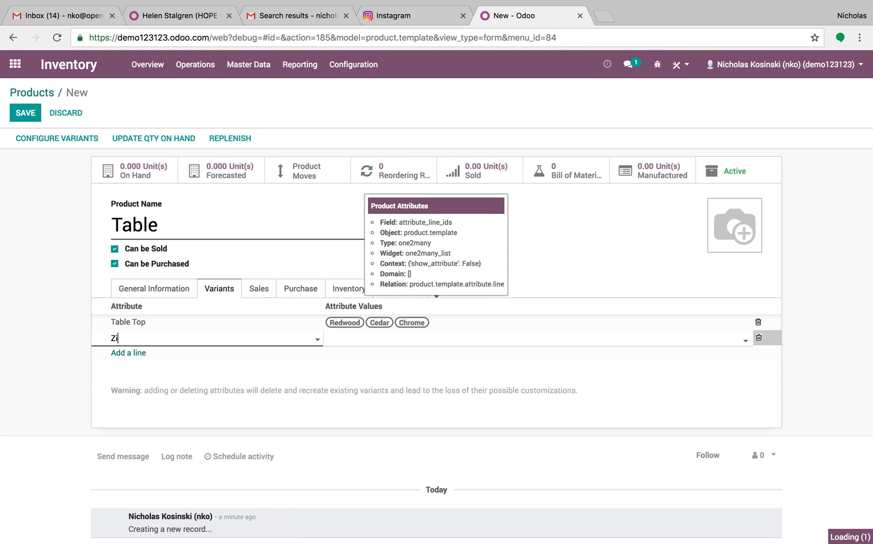
key("BackSpace")
key("BackSpace")
type("Size")
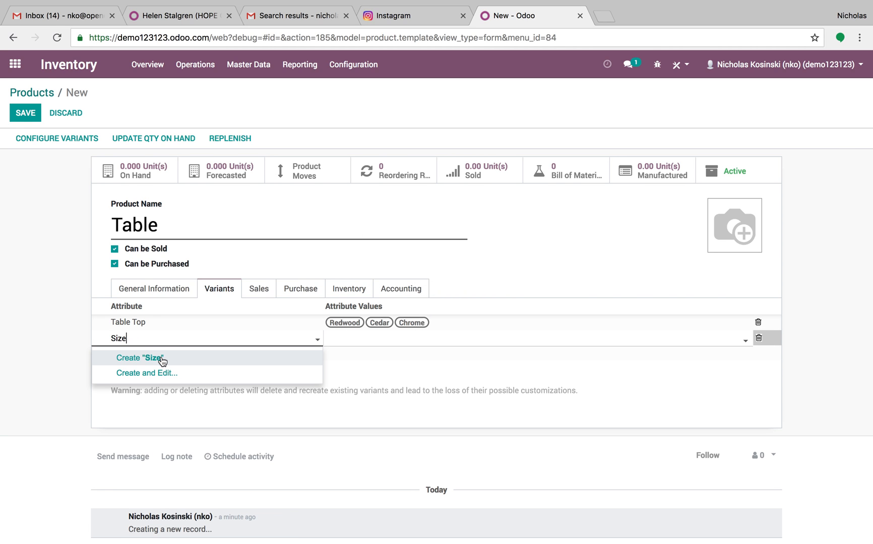
left_click(161, 362)
Step: Create the values Small, Medium and Large on the Size attribute line
left_click(363, 339)
type("Small")
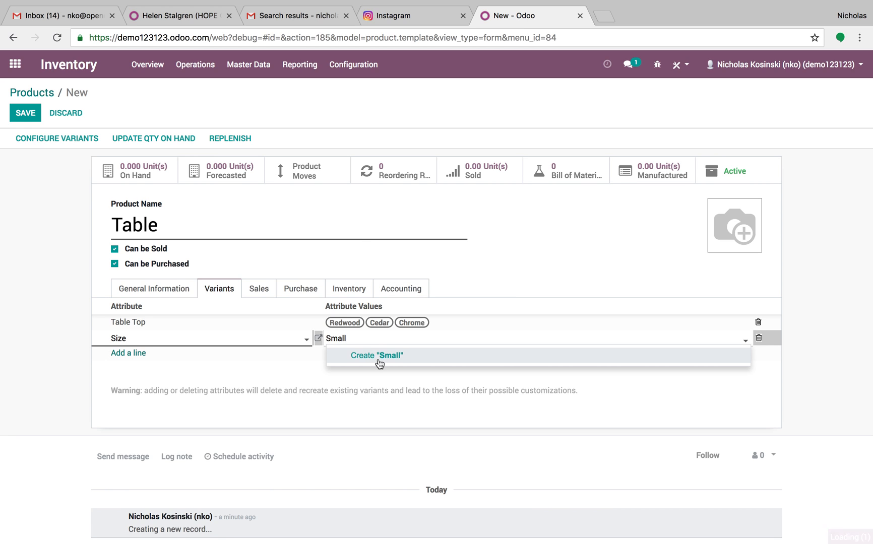
left_click(379, 363)
type("Medium")
left_click(365, 363)
type("L")
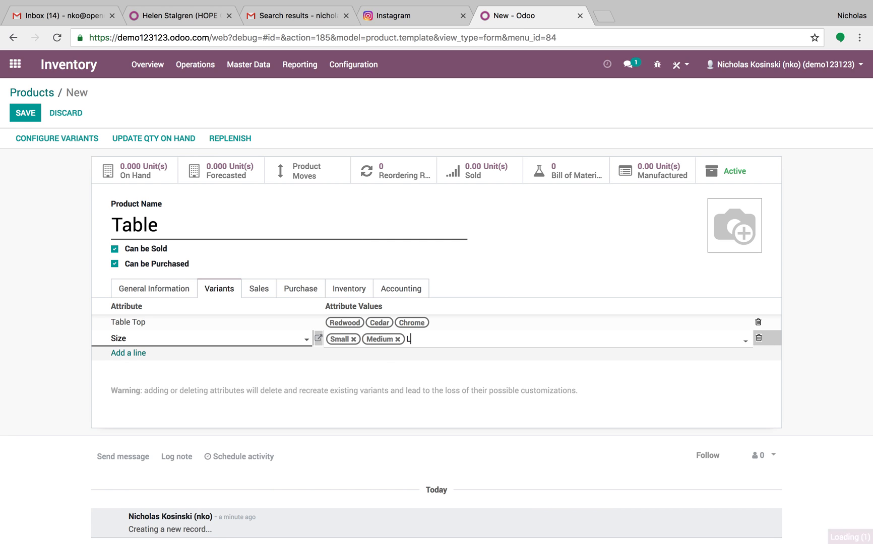
type("arge")
left_click(454, 360)
Step: Change the Size attribute's type to Select, then save the attribute and the Table product
left_click(318, 339)
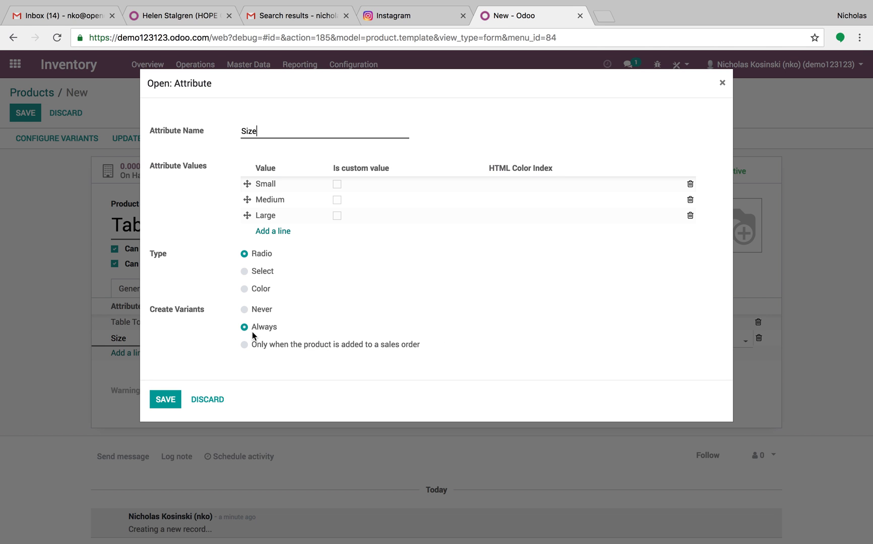
left_click(244, 272)
left_click(168, 402)
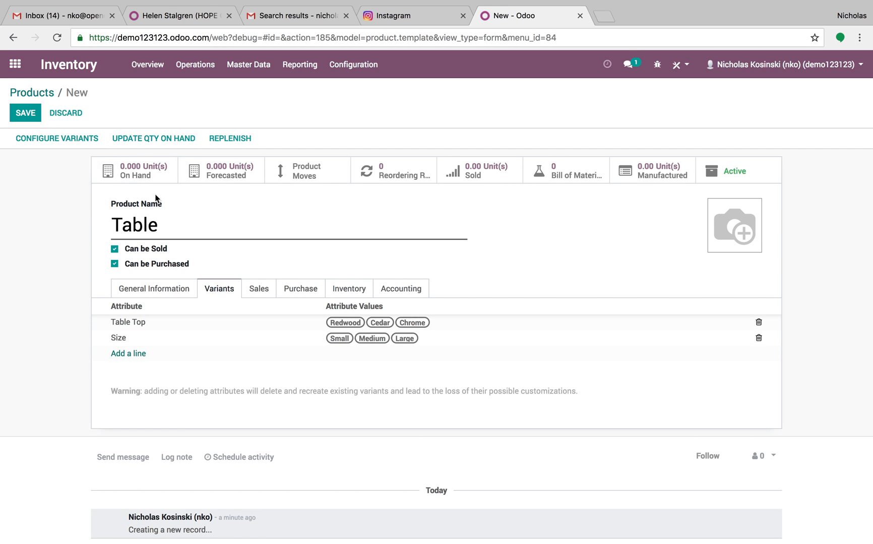
left_click(24, 114)
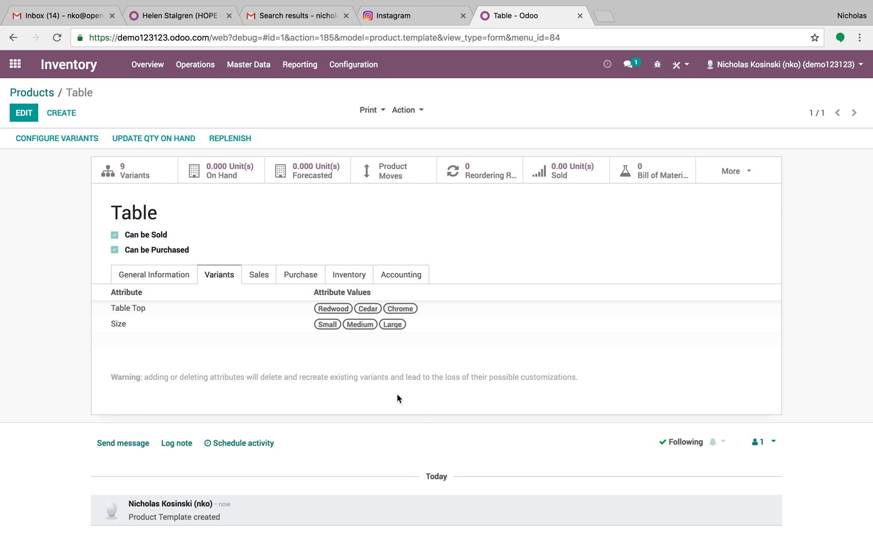
Step: Create a new quotation in Sales and enter the customer's full name as a new customer
left_click(19, 71)
left_click(307, 168)
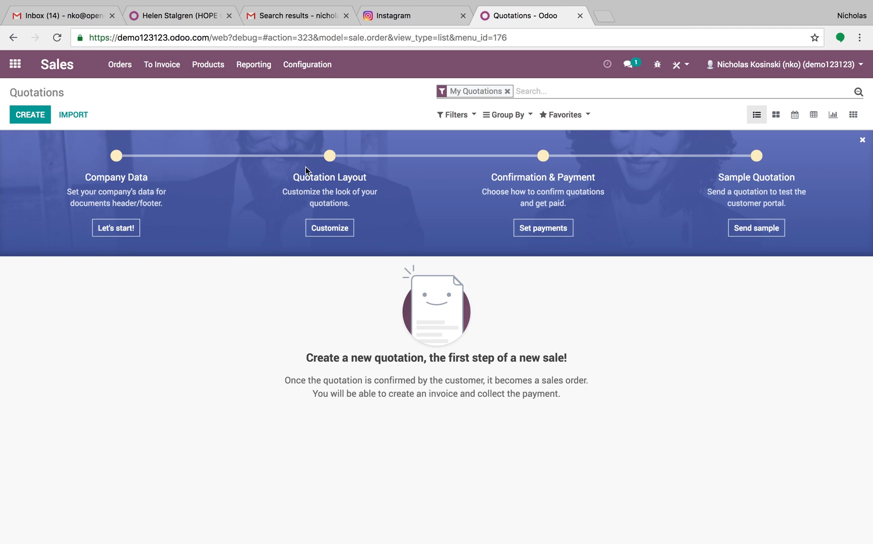
left_click(16, 116)
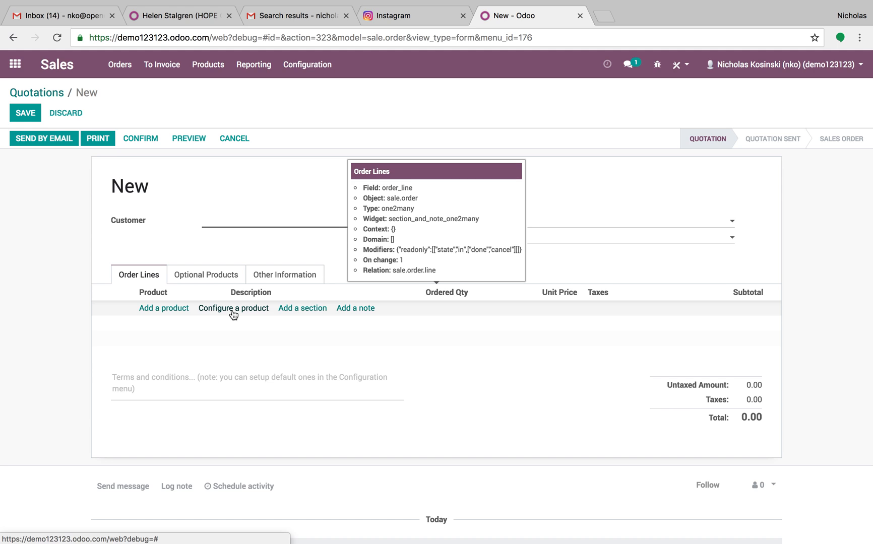
left_click(259, 225)
type("John Doe")
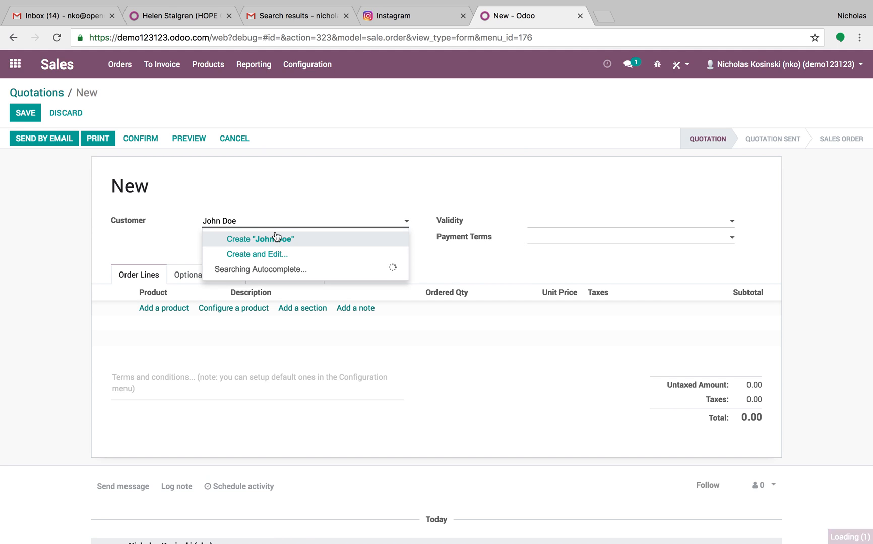
left_click(276, 234)
Step: Start configuring a product for the quotation's order lines and select Table as the product
left_click(246, 310)
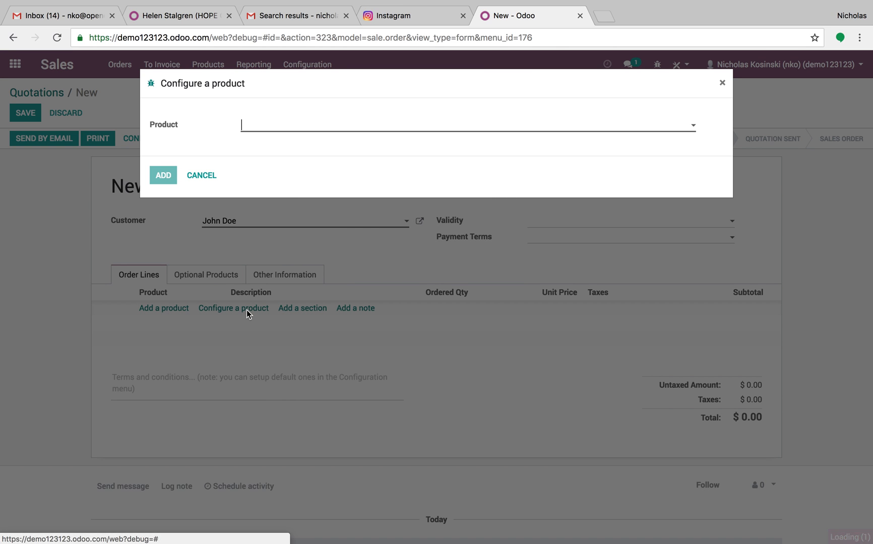
left_click(283, 128)
left_click(298, 141)
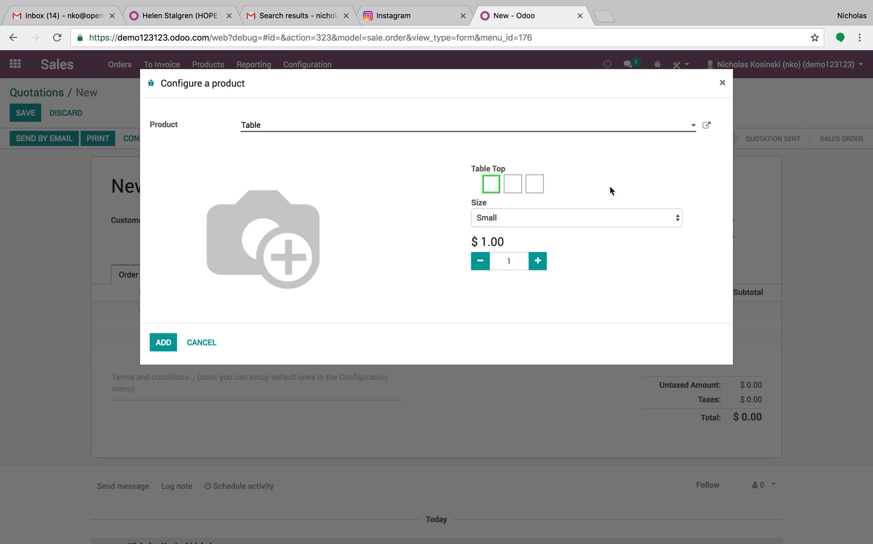
Step: Try out the three Table Top color swatches for the Table in turn
left_click(515, 188)
left_click(539, 189)
left_click(521, 188)
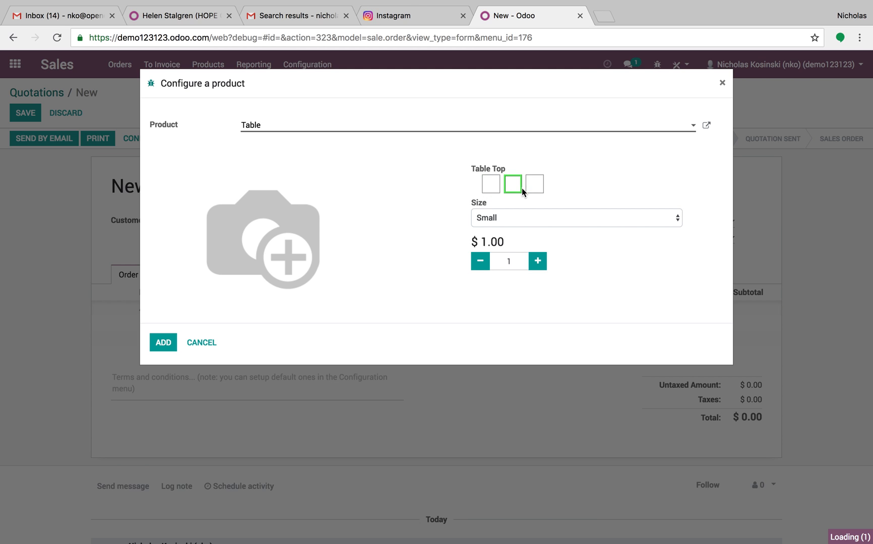
left_click(499, 188)
left_click(512, 188)
left_click(533, 188)
left_click(515, 188)
left_click(498, 188)
Step: Choose the middle Table Top swatch (Cedar) and set the table's size to Large
left_click(509, 187)
left_click(528, 216)
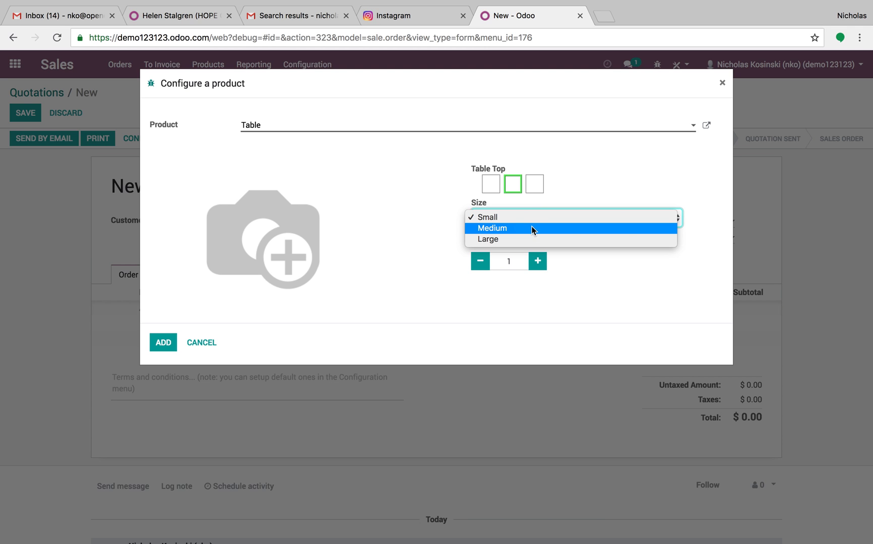
left_click(530, 238)
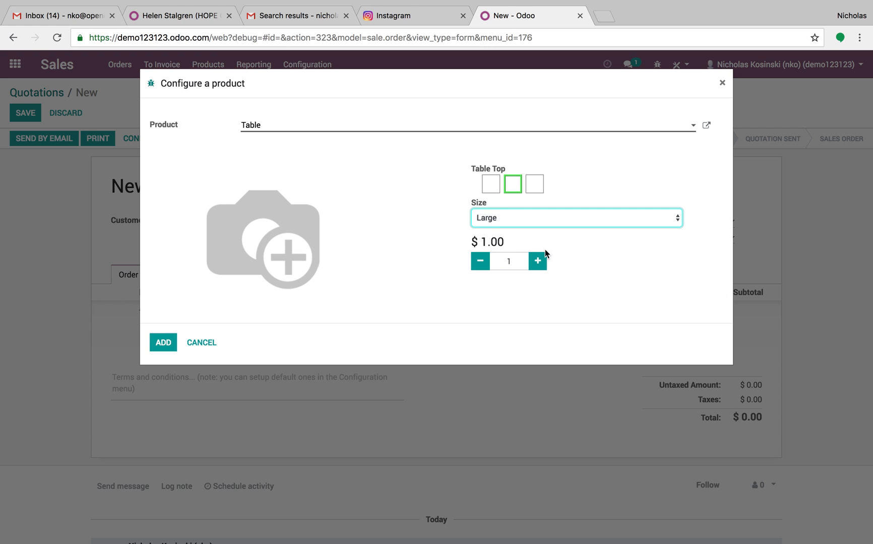
Step: Set the quantity to 100 and add the configured table to the quotation
double_click(509, 261)
type("100")
left_click(523, 283)
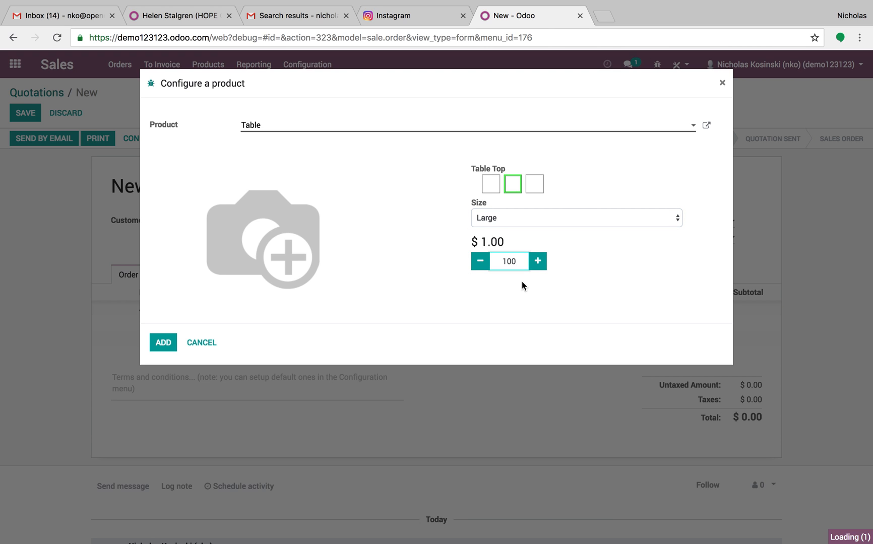
left_click(163, 350)
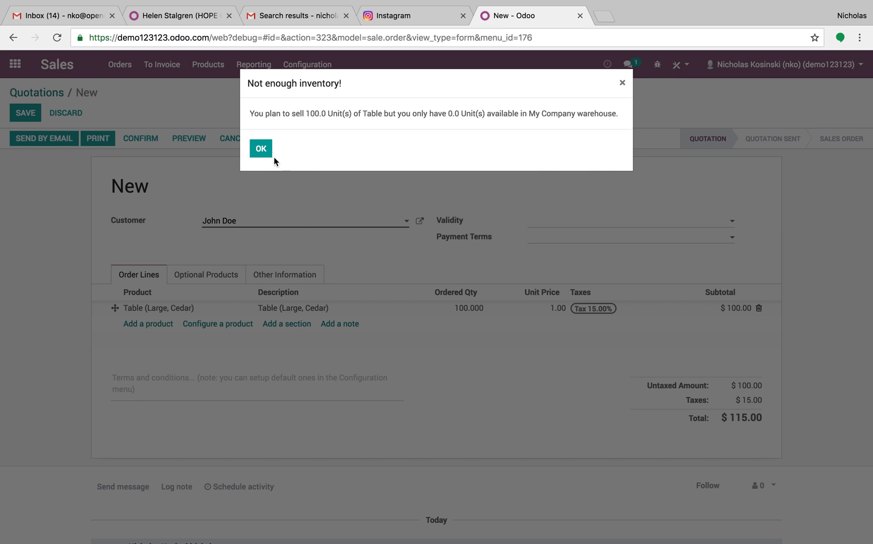
Step: Dismiss the inventory warning, save and confirm the quotation as a sales order, and open its delivery order
left_click(267, 151)
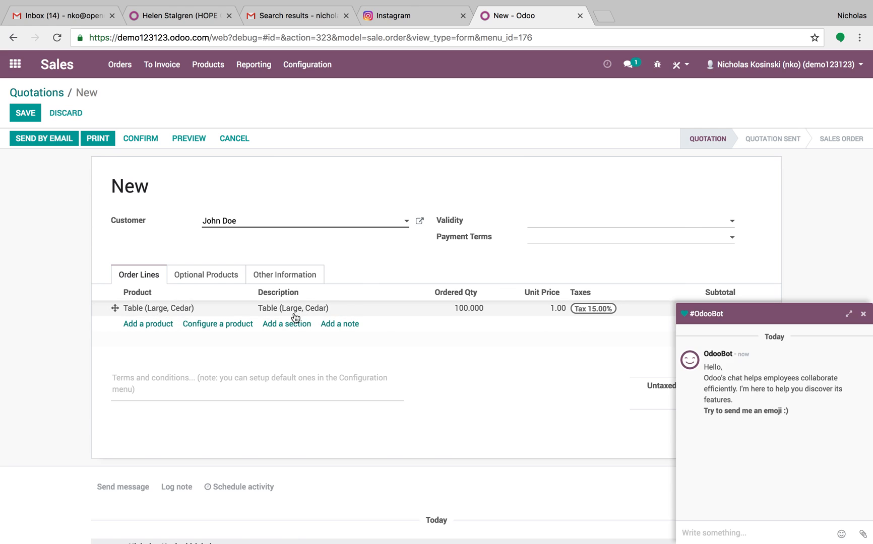
left_click(862, 314)
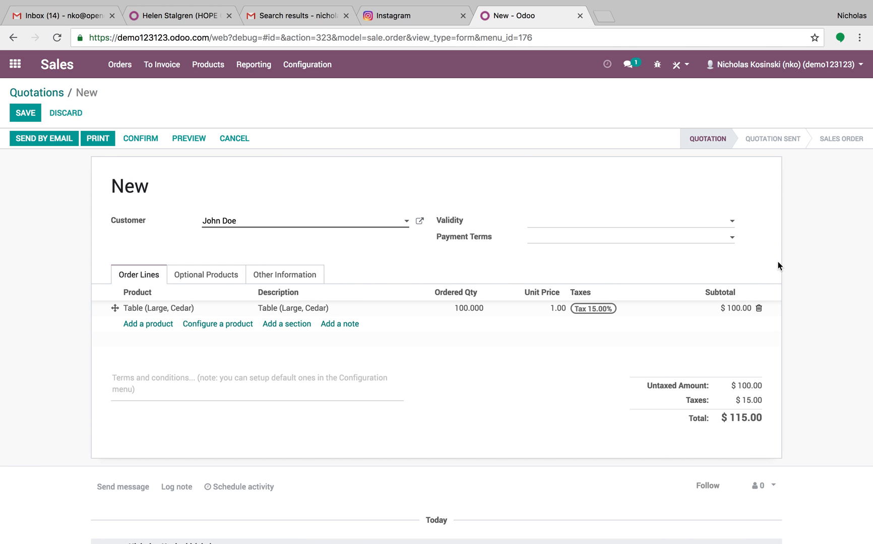
left_click(29, 119)
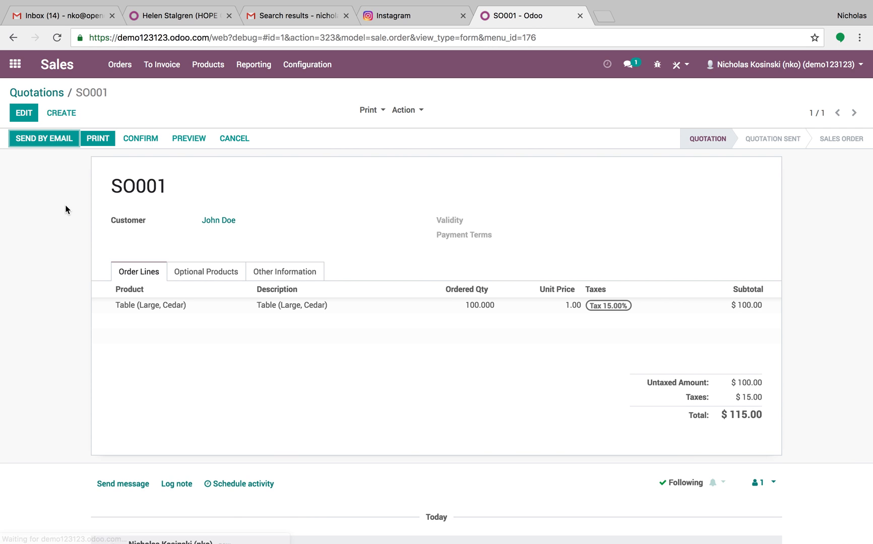
left_click(144, 141)
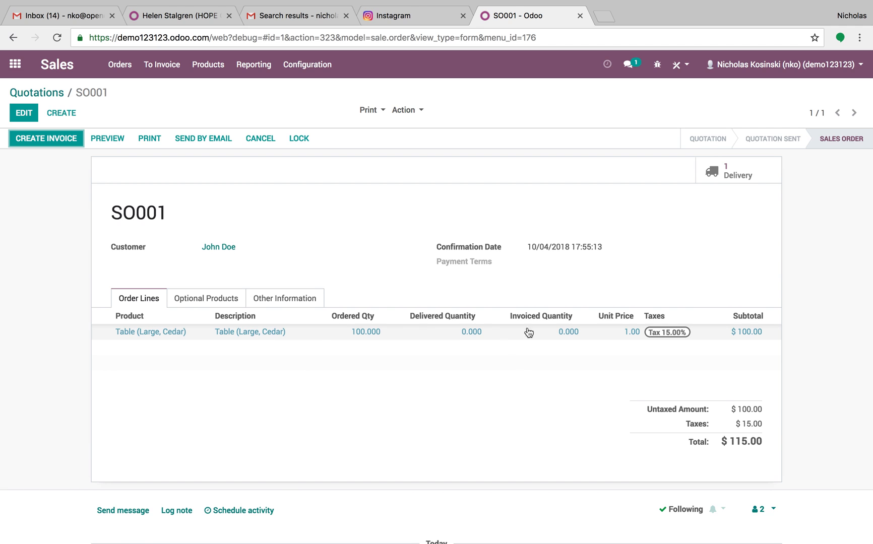
left_click(752, 174)
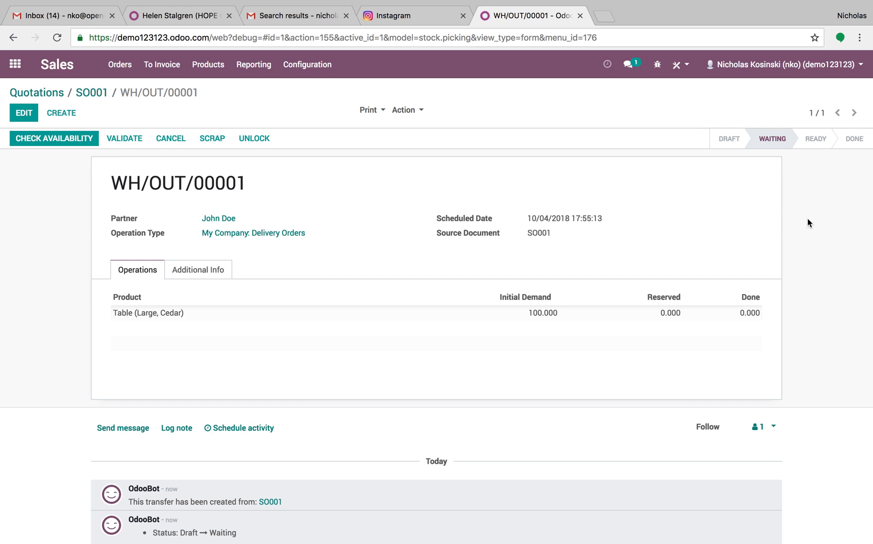
Step: Switch to the Inventory app and start a new product named Bicycle
left_click(14, 64)
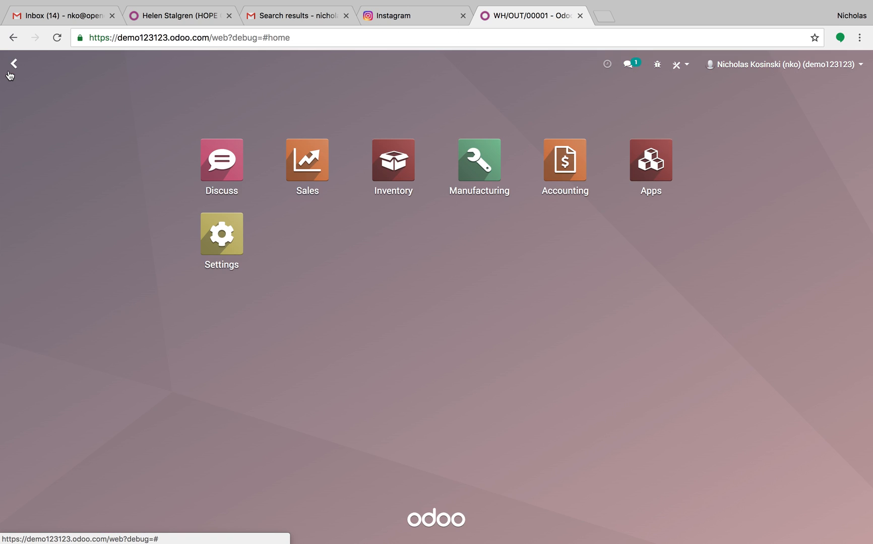
left_click(400, 177)
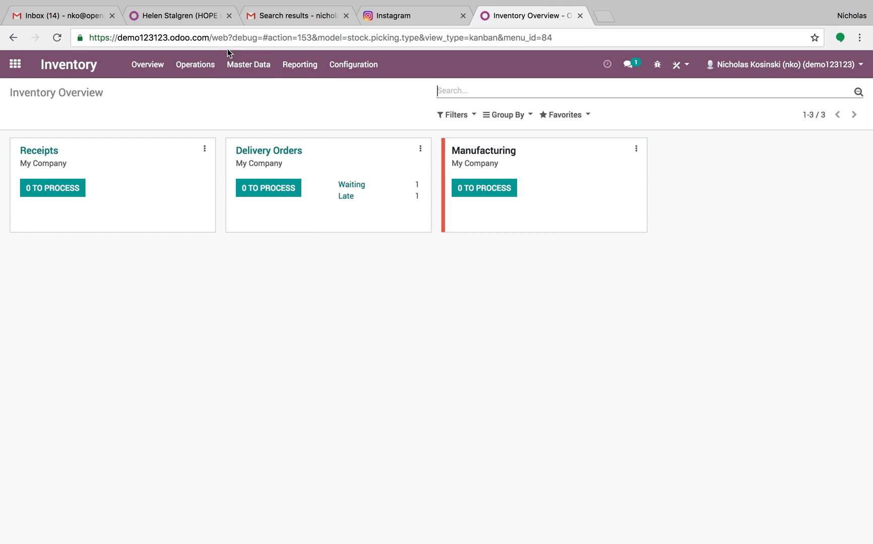
left_click(247, 65)
left_click(247, 90)
left_click(30, 115)
type("Bicycle")
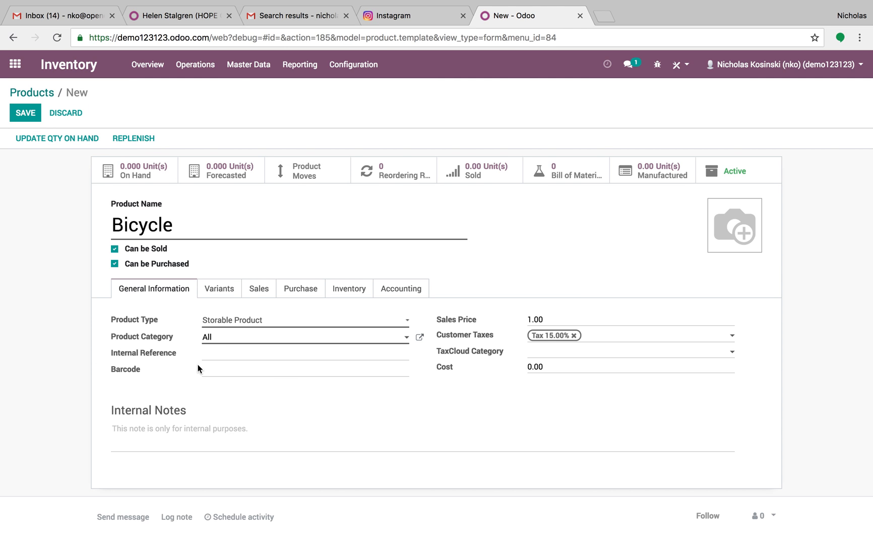
Step: Add the Size attribute to the Bicycle's variants with the values Small, Medium and Large
left_click(219, 297)
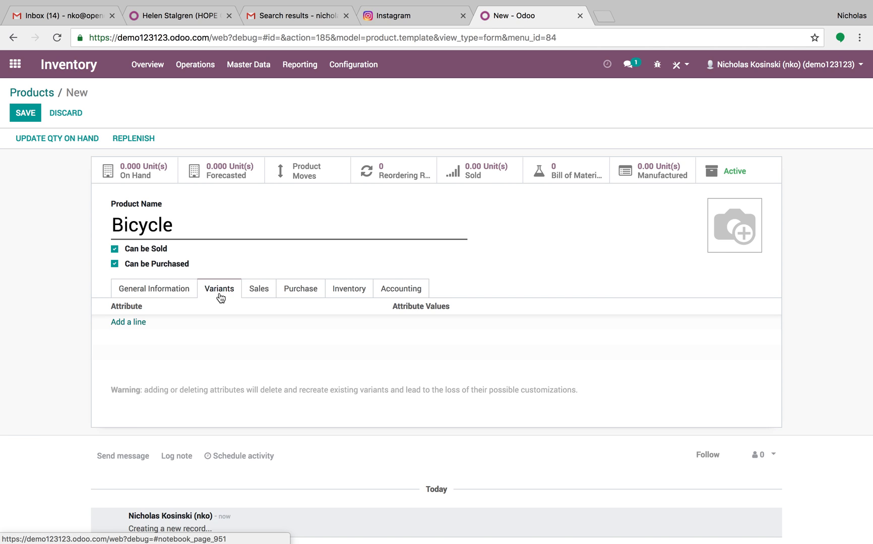
left_click(133, 325)
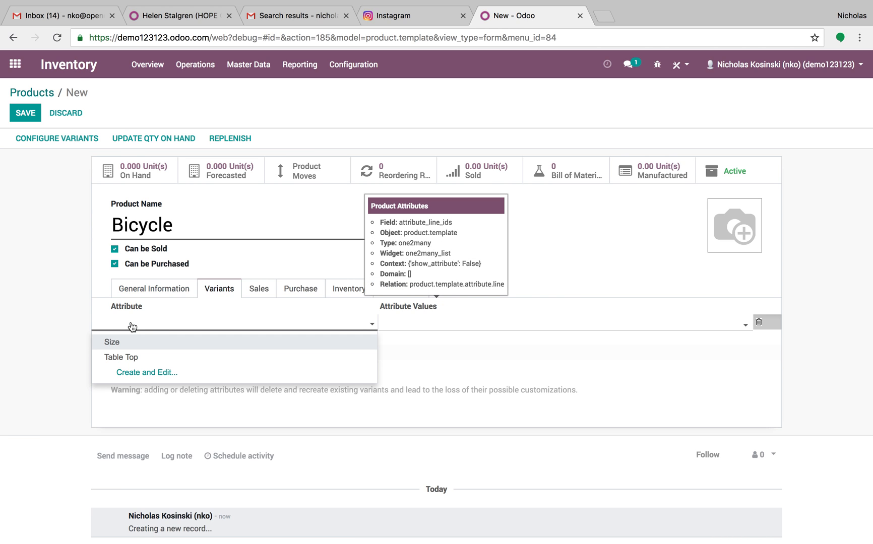
left_click(155, 344)
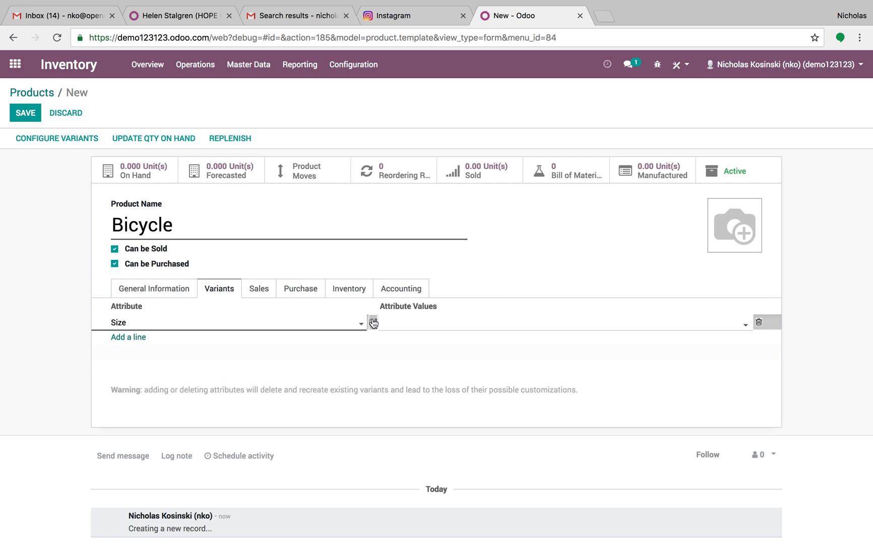
left_click(408, 325)
left_click(398, 339)
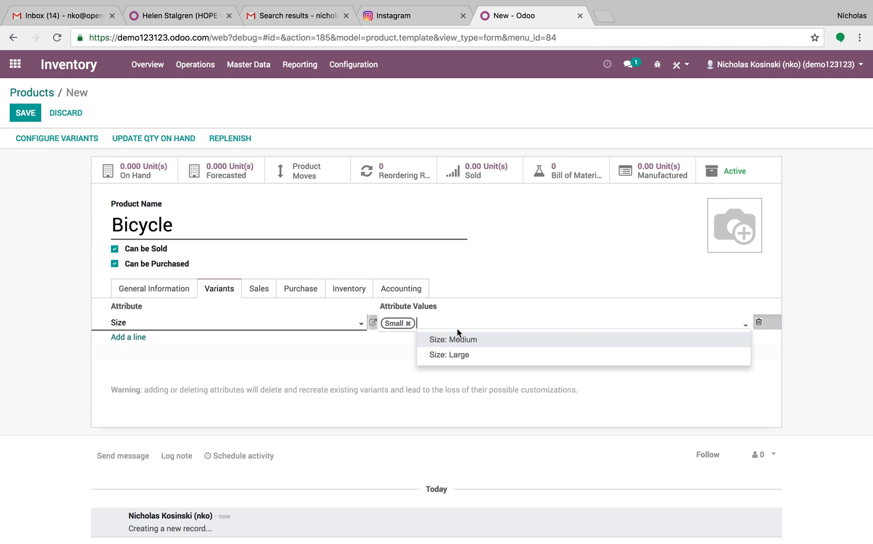
left_click(459, 344)
left_click(489, 325)
left_click(492, 354)
left_click(493, 322)
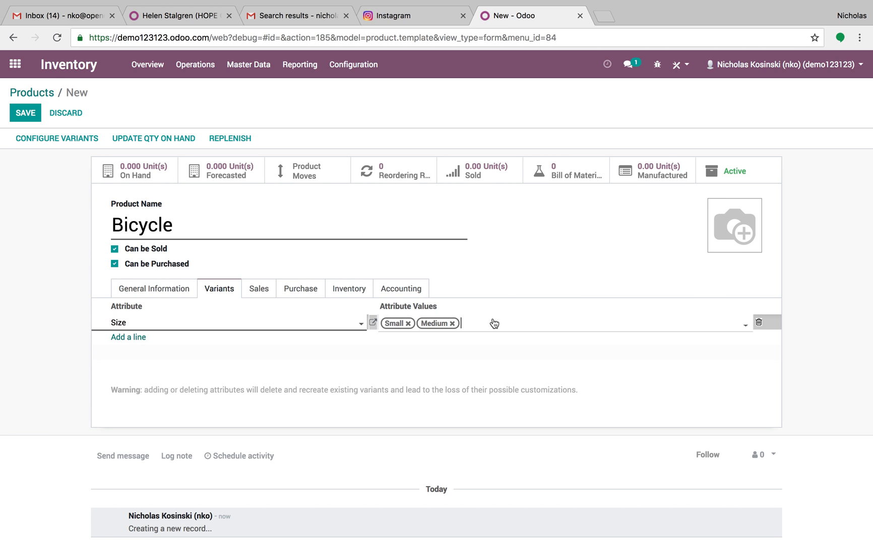
left_click(495, 339)
Step: Add a second variant attribute, create it as Color, and give it the new values Blue, Black and Grey
left_click(132, 338)
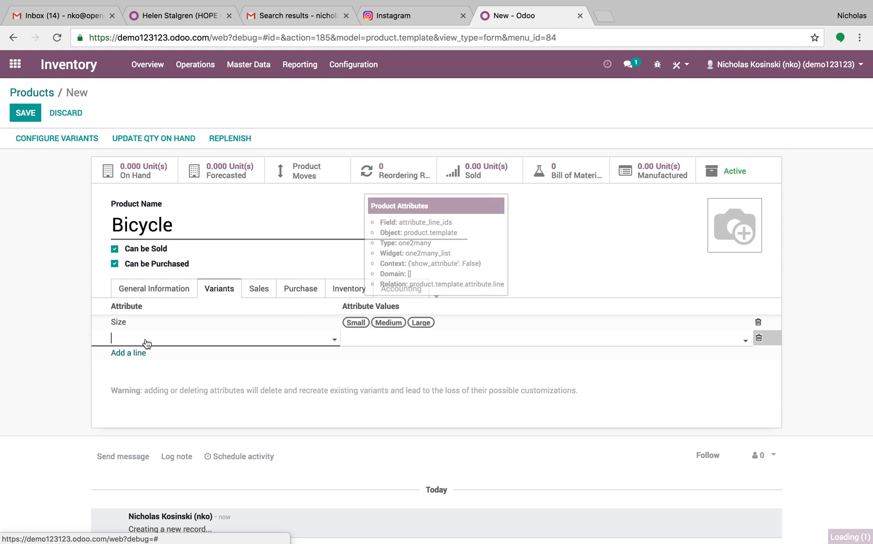
left_click(145, 342)
type("Color")
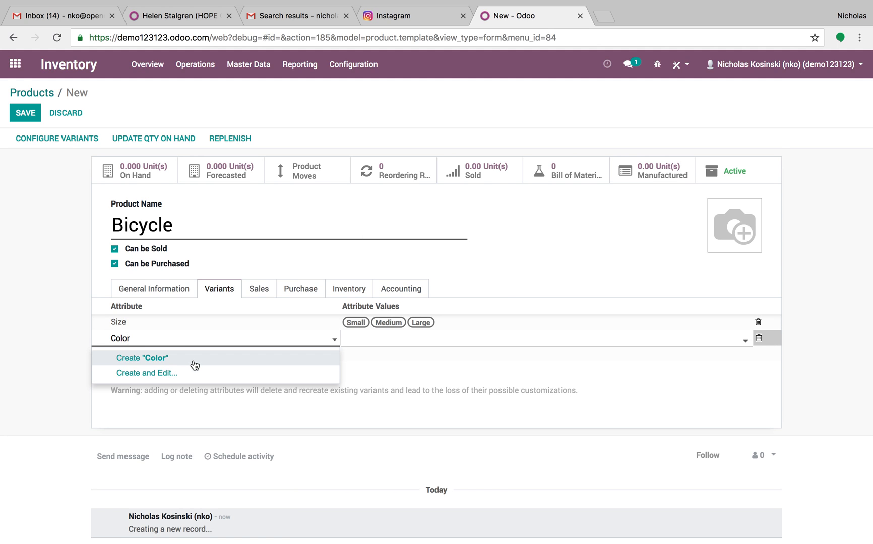
left_click(193, 364)
left_click(359, 342)
type("Blue")
left_click(393, 356)
type("Black")
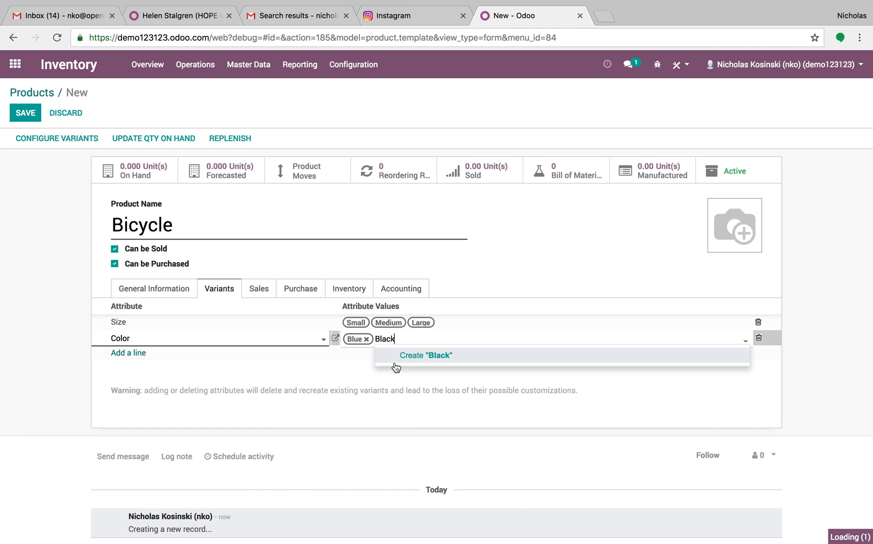
left_click(432, 356)
type("Grey")
left_click(446, 354)
Step: Set the Color attribute's type to Color and save the attribute
left_click(335, 338)
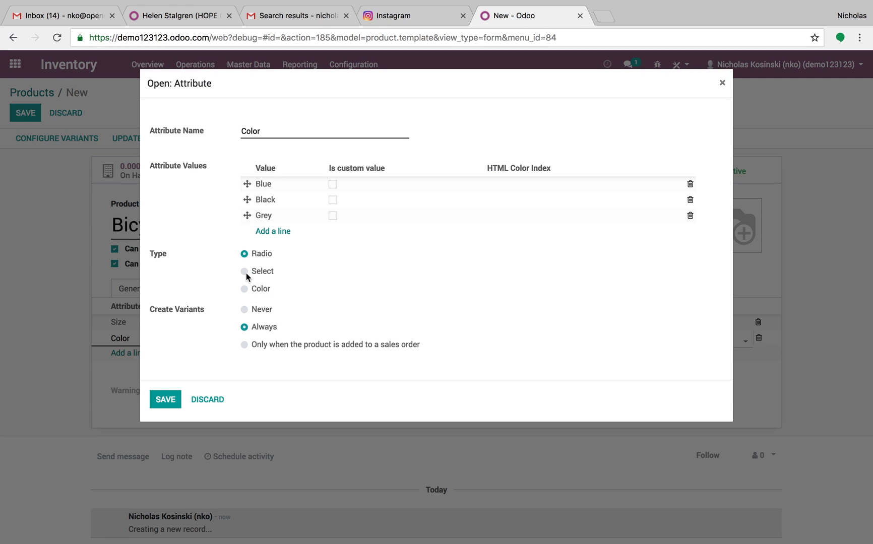
left_click(245, 288)
left_click(171, 401)
Step: Check the Size attribute's type and variant creation settings
left_click(292, 325)
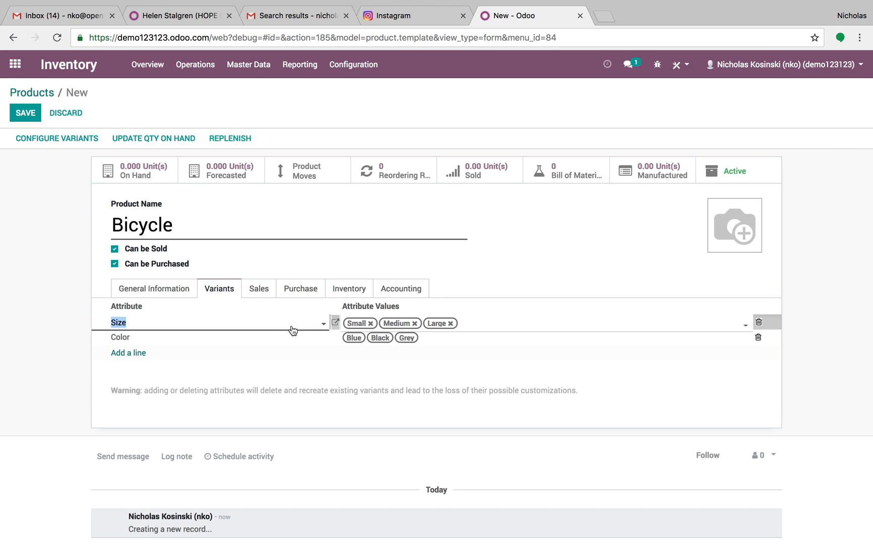
left_click(336, 323)
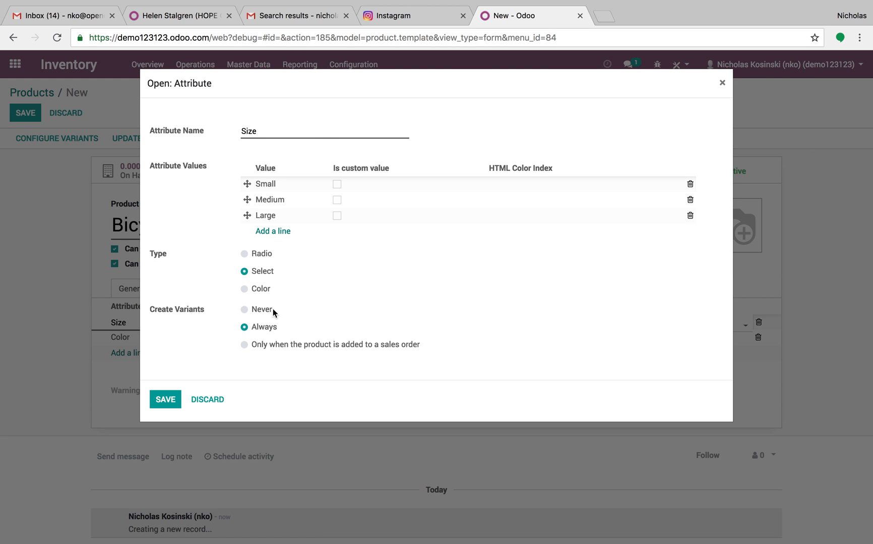
left_click(166, 399)
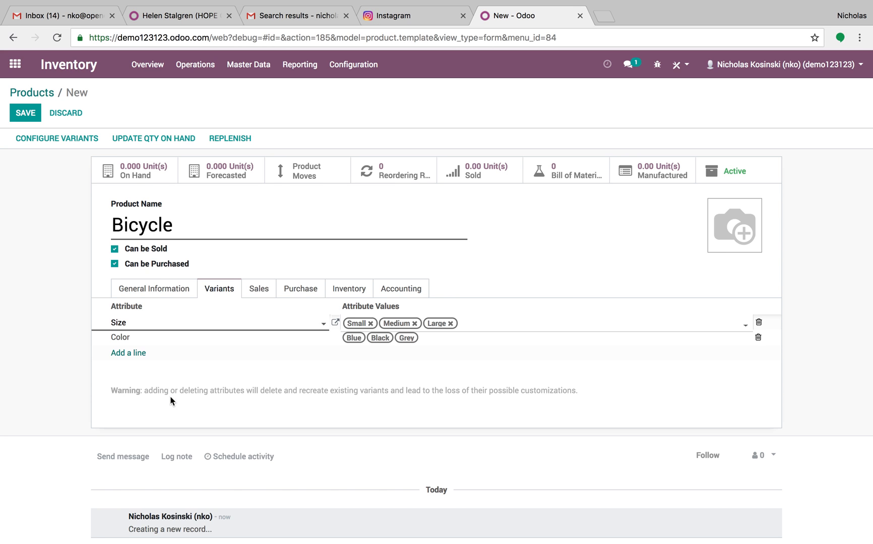
left_click(40, 297)
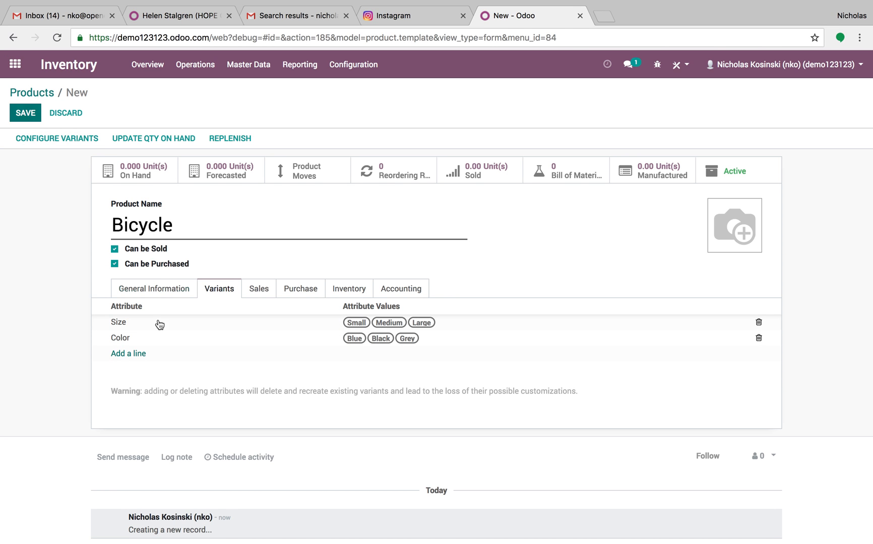
Step: Enable the Make To Order and Manufacture routes for the Bicycle and save the product
left_click(334, 293)
left_click(206, 343)
left_click(205, 358)
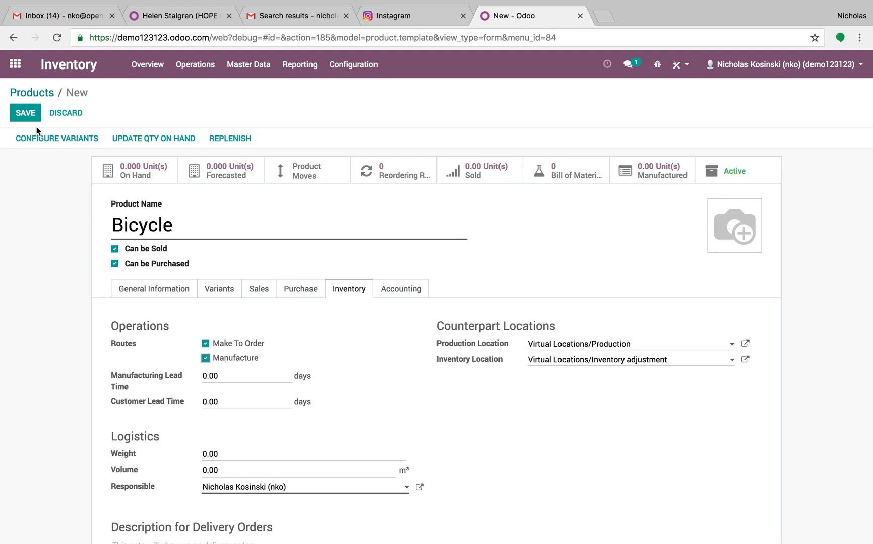
left_click(23, 116)
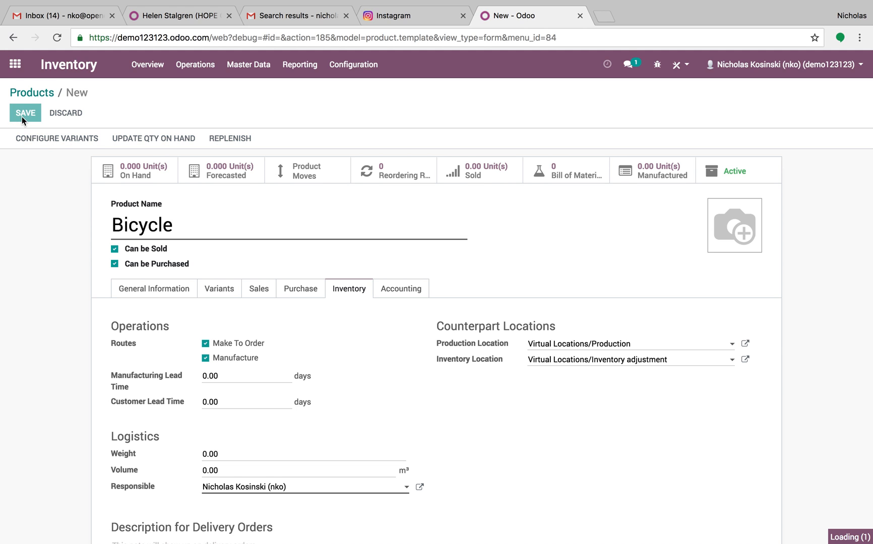
left_click(196, 281)
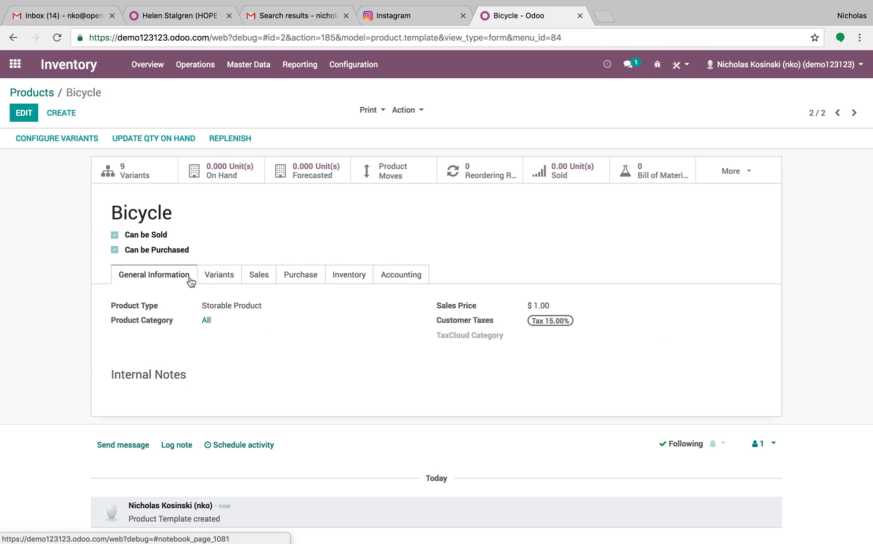
Step: Start a bill of materials for the Bicycle and assign it to the Bicycle (Blue, Small) variant
left_click(674, 177)
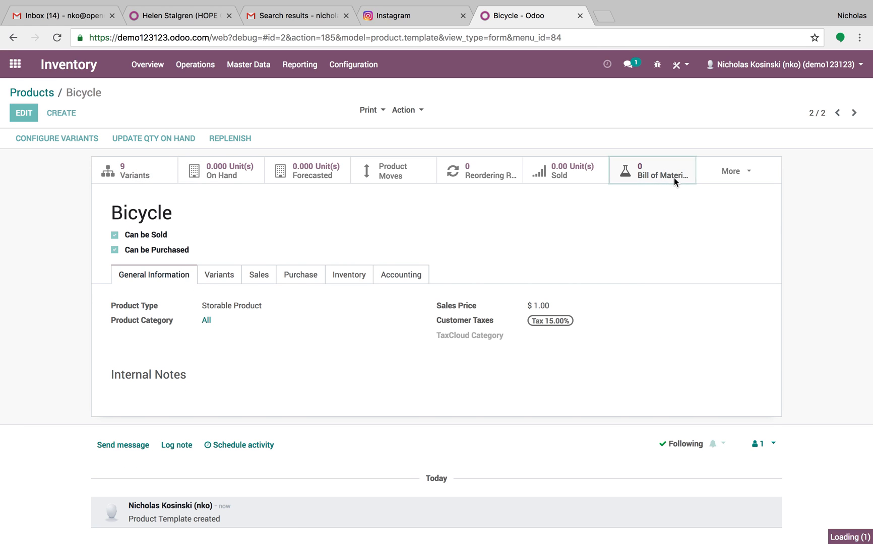
left_click(44, 122)
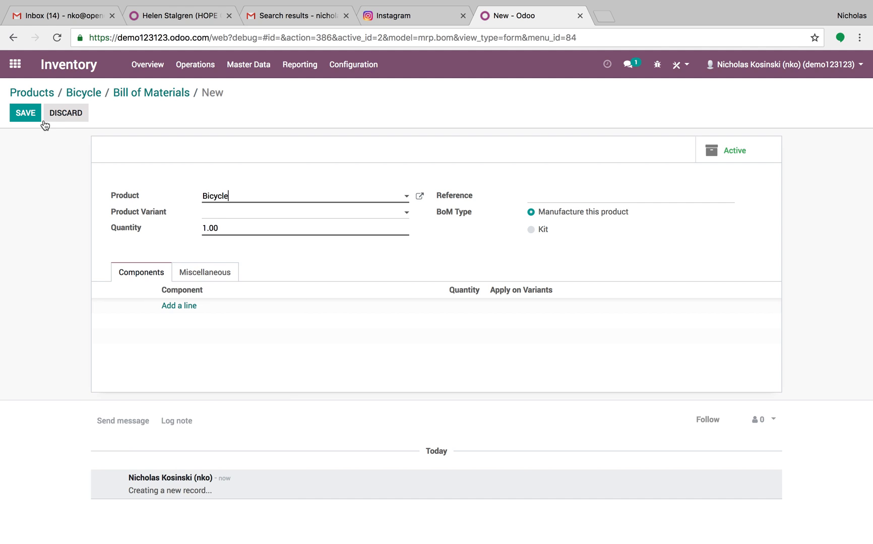
left_click(269, 215)
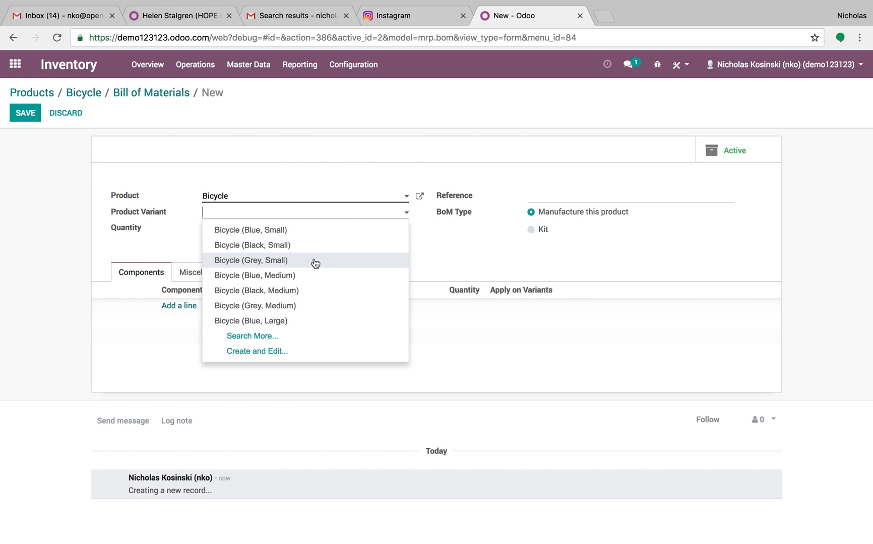
left_click(323, 235)
Step: Add Raw Material 1 and Raw Material 2 as components and save the bill of materials
left_click(231, 308)
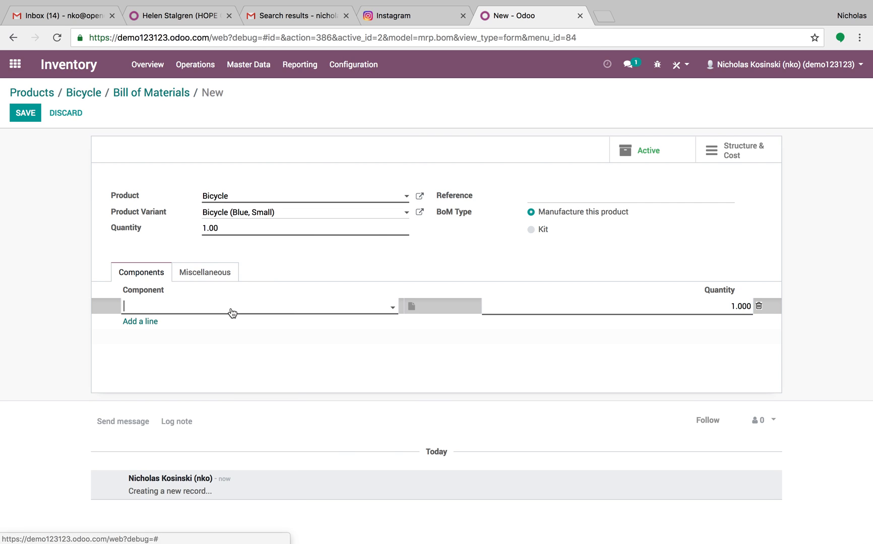
type("Raw Material 1")
left_click(232, 327)
left_click(150, 321)
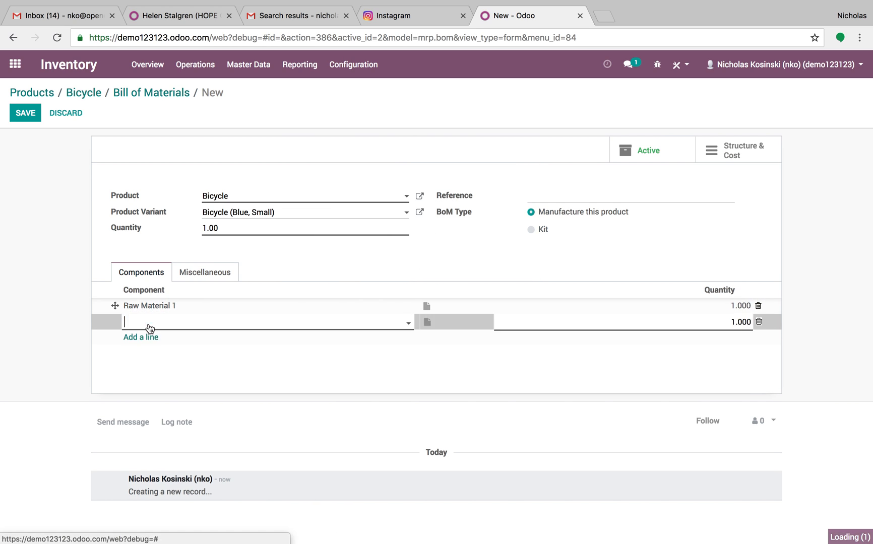
type("Raw Material 2")
left_click(166, 340)
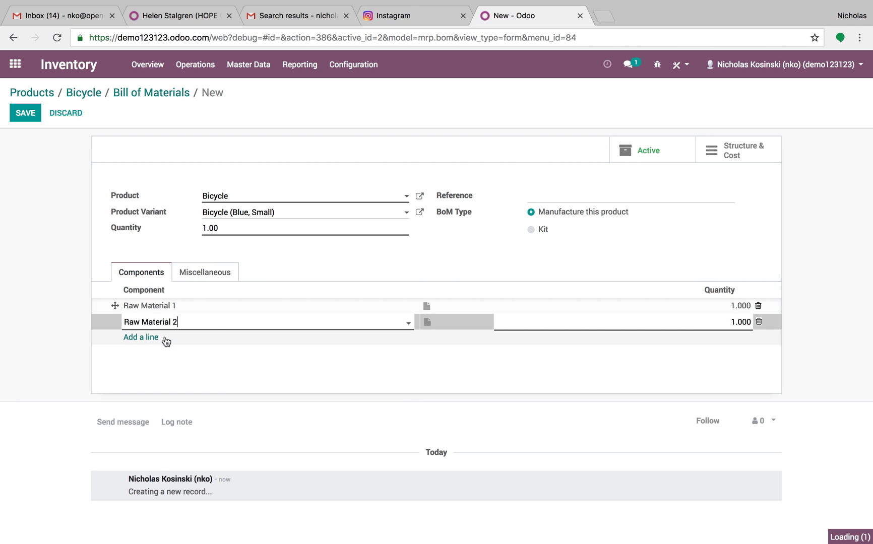
left_click(45, 318)
left_click(26, 114)
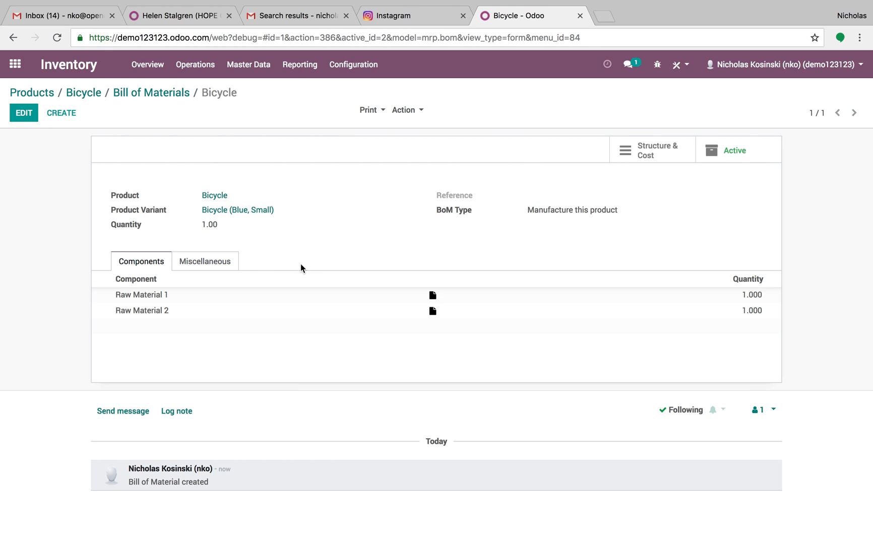
Step: Start another bill of materials for the Bicycle and assign it to the Bicycle (Black, Small) variant
left_click(141, 91)
left_click(42, 121)
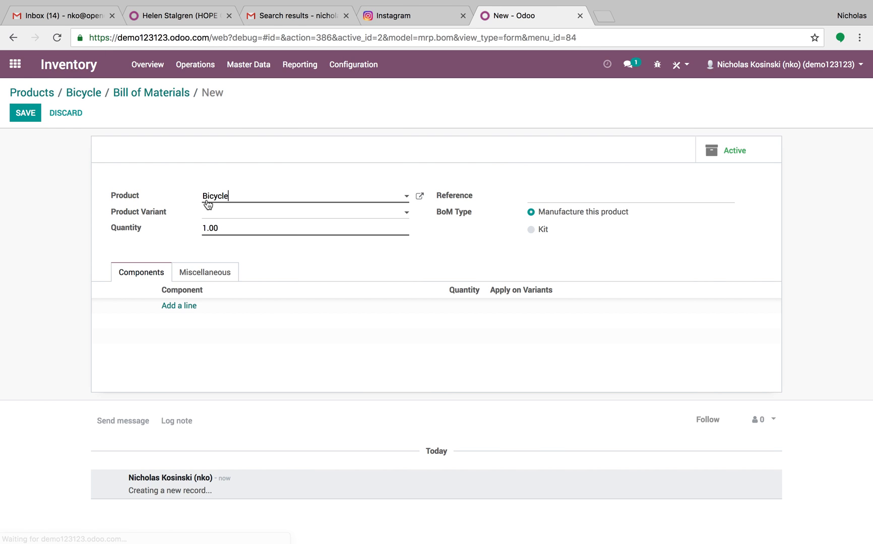
left_click(225, 212)
left_click(280, 246)
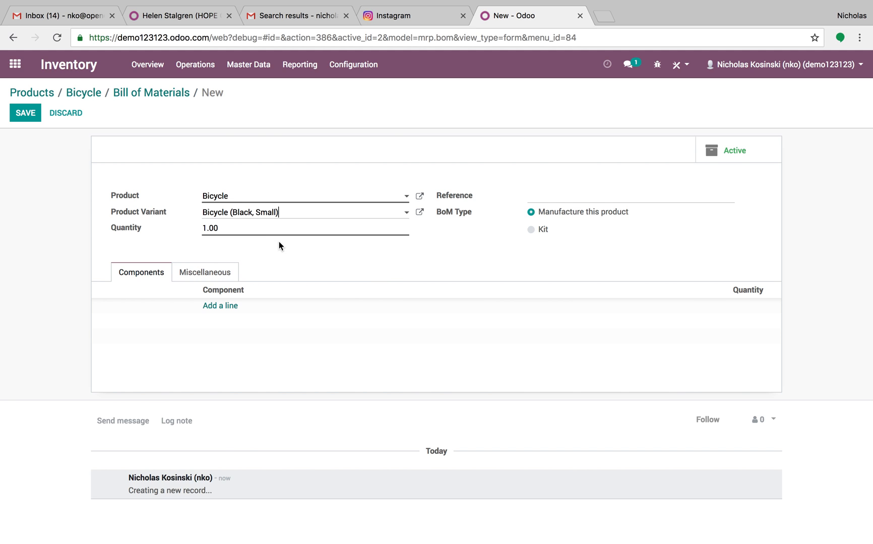
Step: Add Raw Material 1 as the component for the Black, Small variant and save the bill of materials
left_click(206, 305)
type("Raw")
left_click(211, 334)
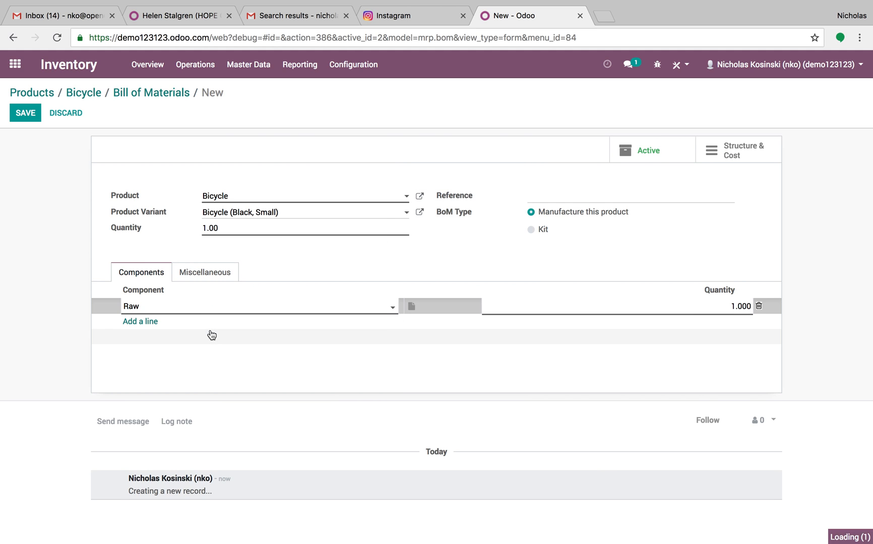
left_click(28, 118)
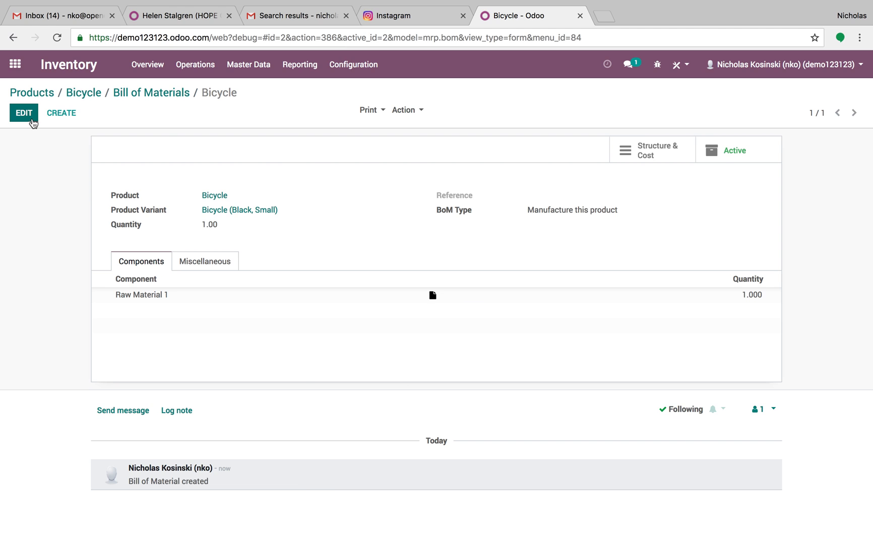
Step: Start a third bill of materials for the Bicycle and assign it to the Bicycle (Blue, Large) variant
left_click(156, 93)
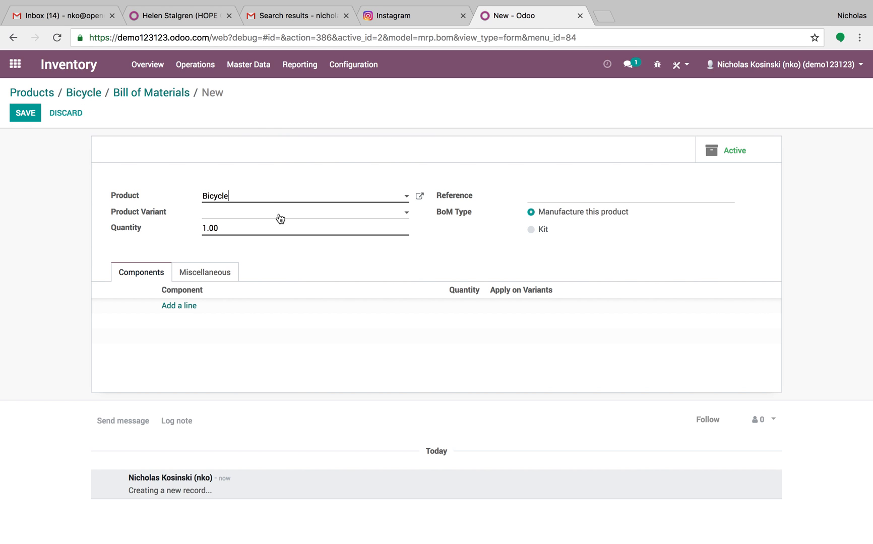
left_click(280, 214)
left_click(295, 322)
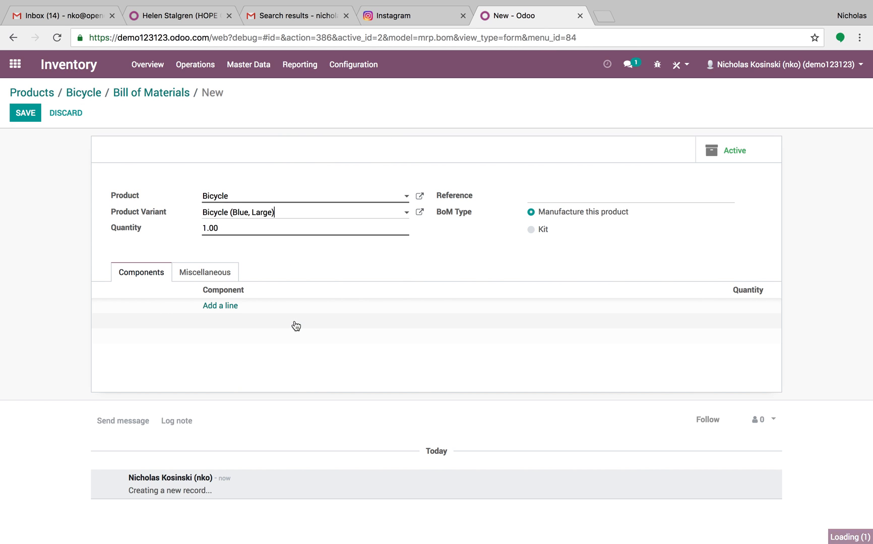
Step: Add Raw Material 2 as the component for the Blue, Large variant and save the bill of materials
left_click(228, 305)
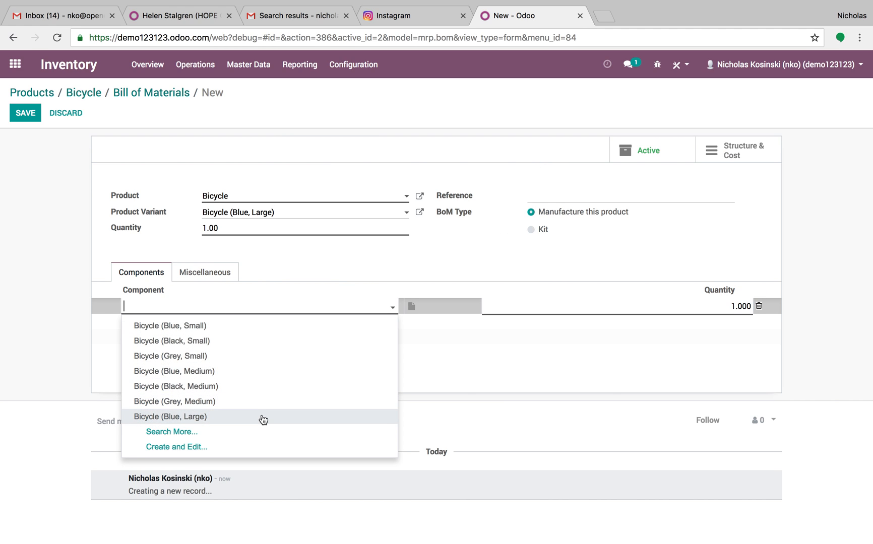
type("raw")
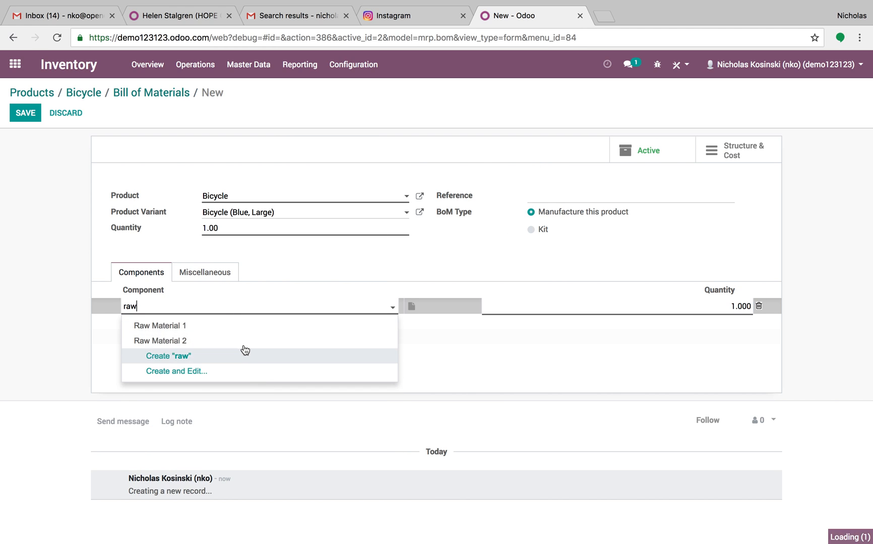
left_click(244, 342)
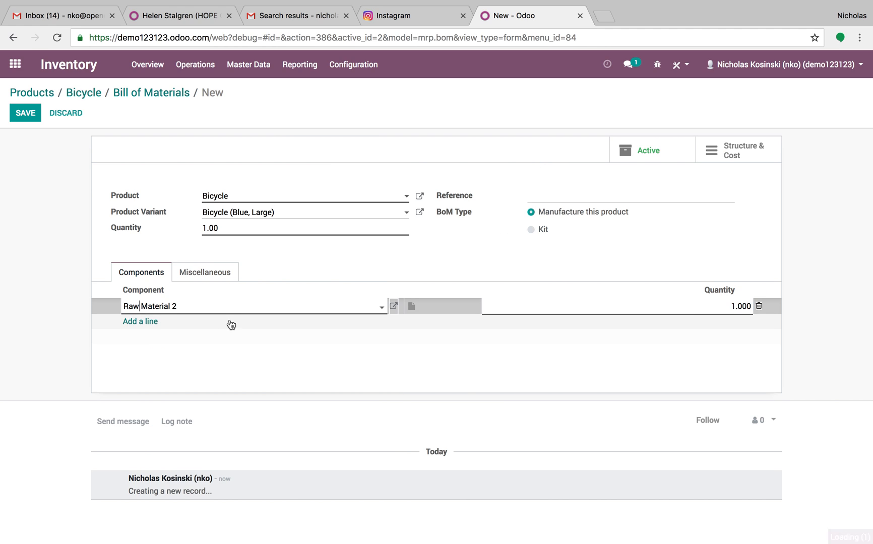
left_click(25, 113)
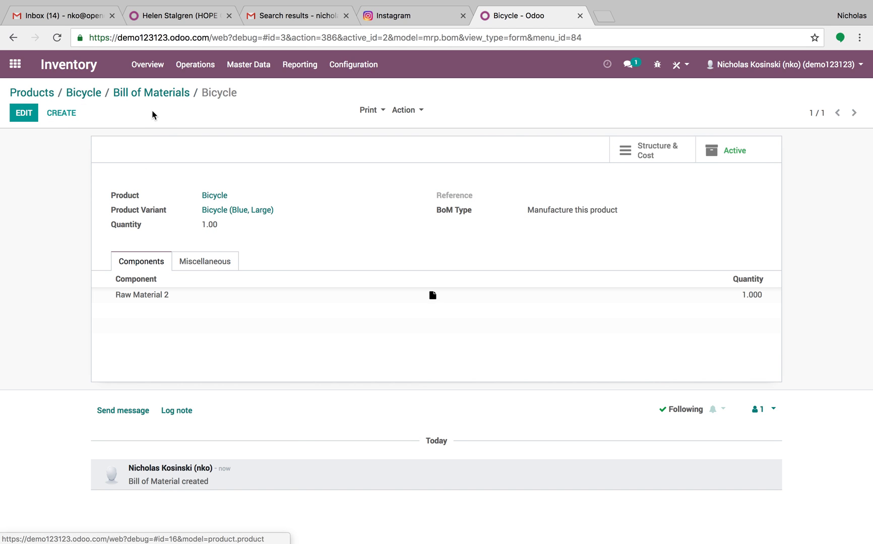
Step: Switch to Sales and create a new quotation for the existing customer
left_click(86, 97)
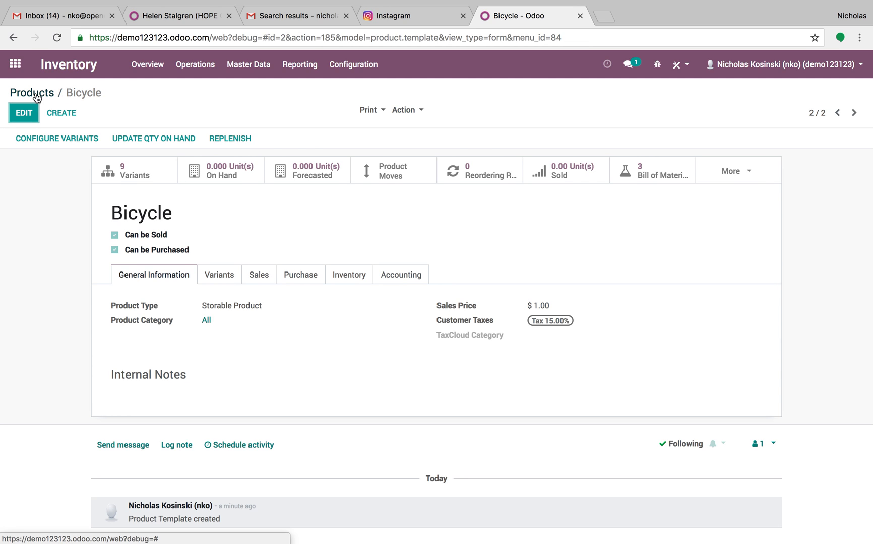
left_click(37, 95)
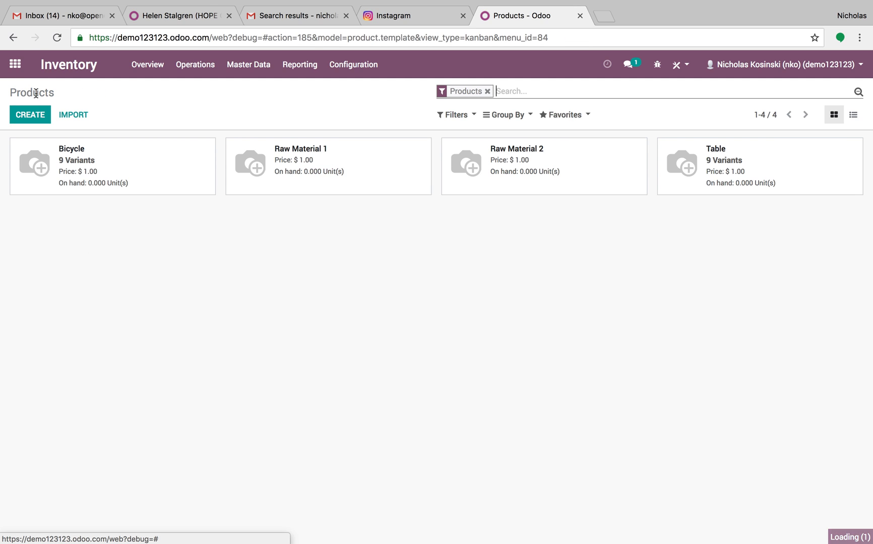
left_click(12, 66)
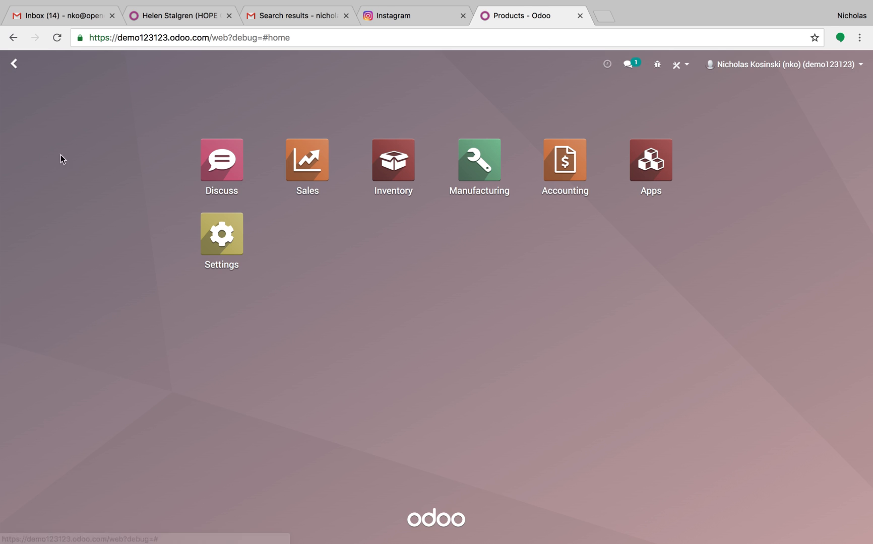
left_click(293, 156)
left_click(26, 116)
left_click(241, 218)
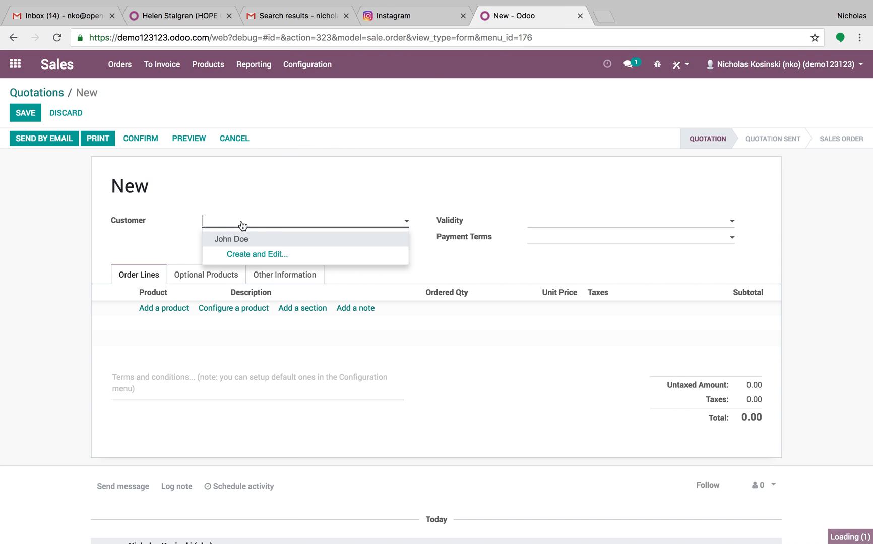
left_click(279, 240)
Step: Configure a Bicycle with size Large and color blue, and add it to the quotation's order lines
left_click(226, 306)
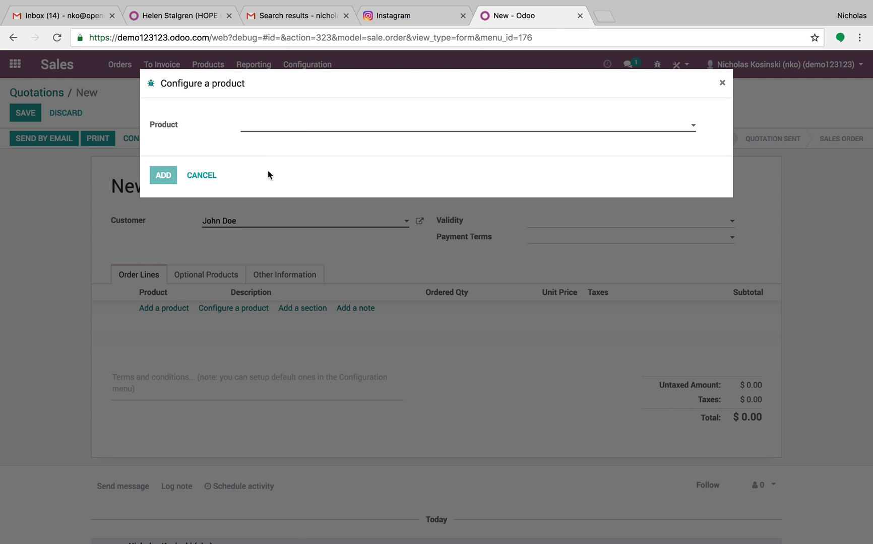
left_click(285, 130)
left_click(289, 141)
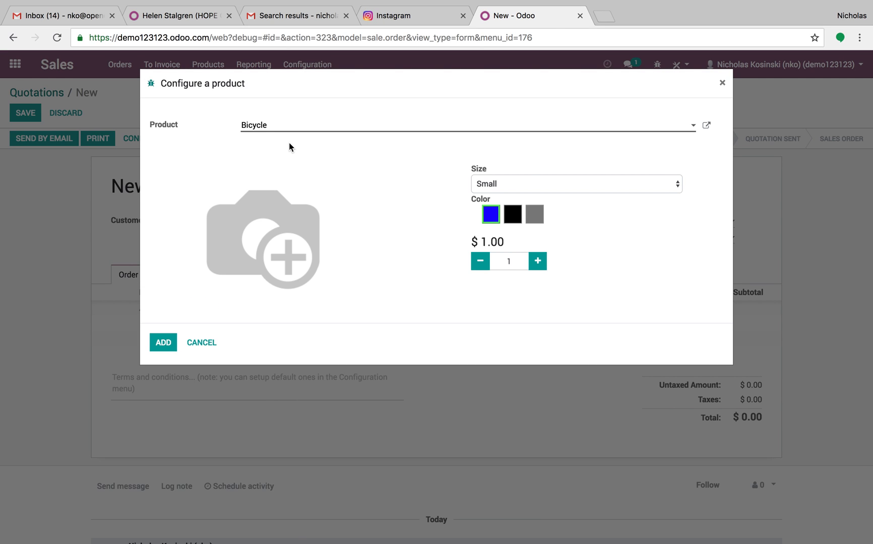
left_click(504, 187)
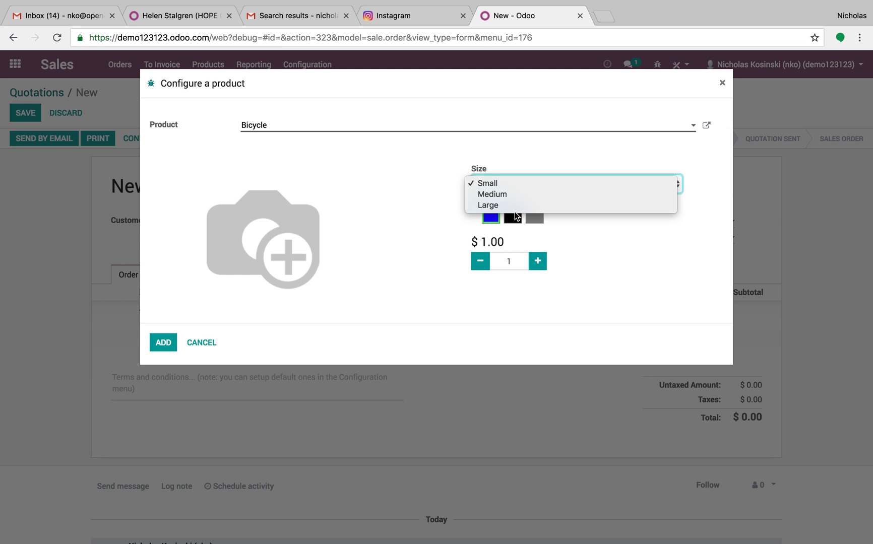
left_click(518, 206)
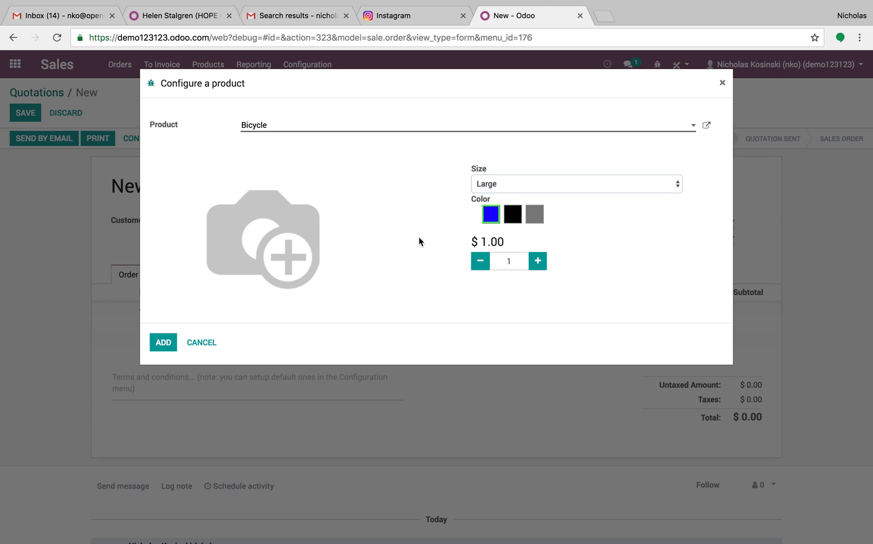
left_click(163, 342)
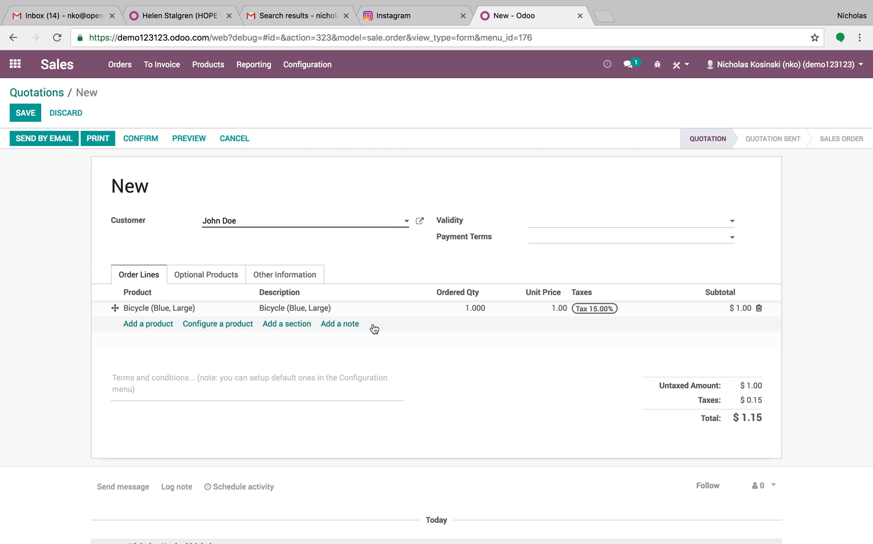
Step: Set the ordered quantity of the Bicycle (Blue, Large) line to 2, leaving no empty extra line
left_click(459, 309)
type("2")
left_click(480, 400)
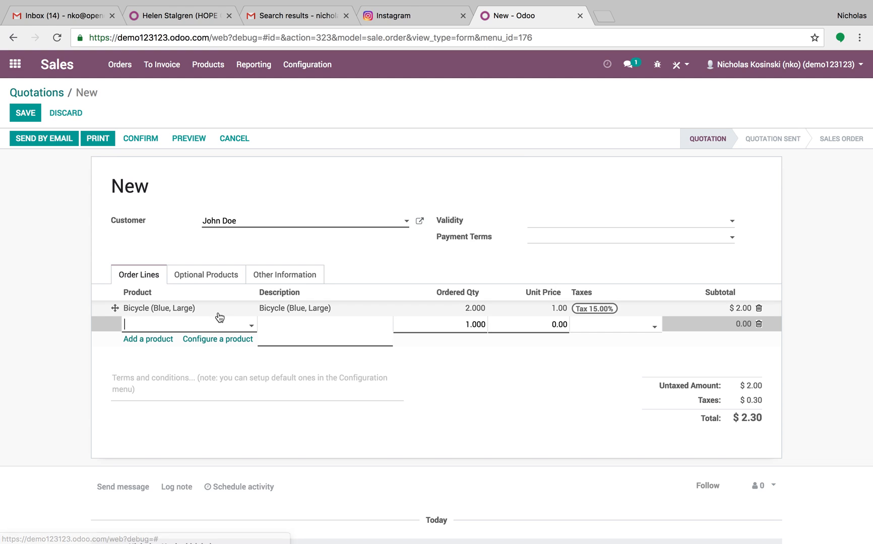
left_click(55, 359)
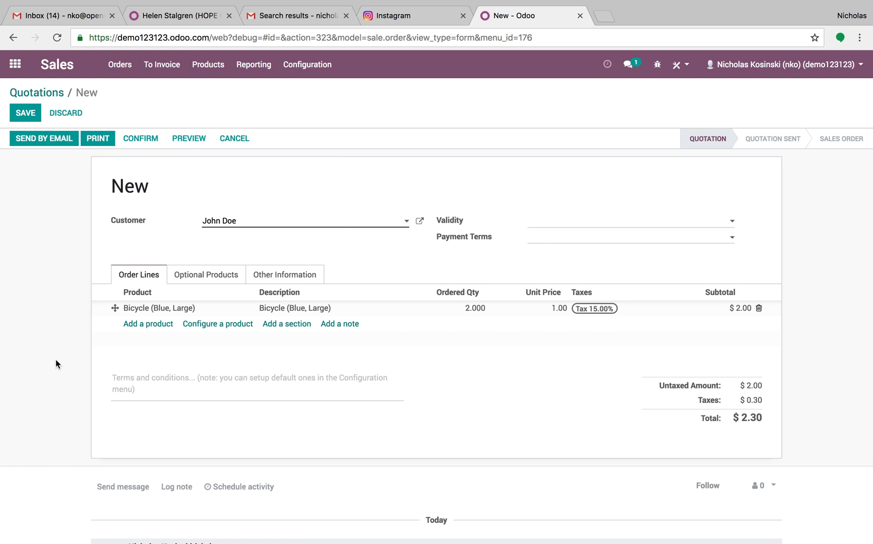
Step: Add a note line reading "Make this nice!" below the Bicycle order line
left_click(281, 325)
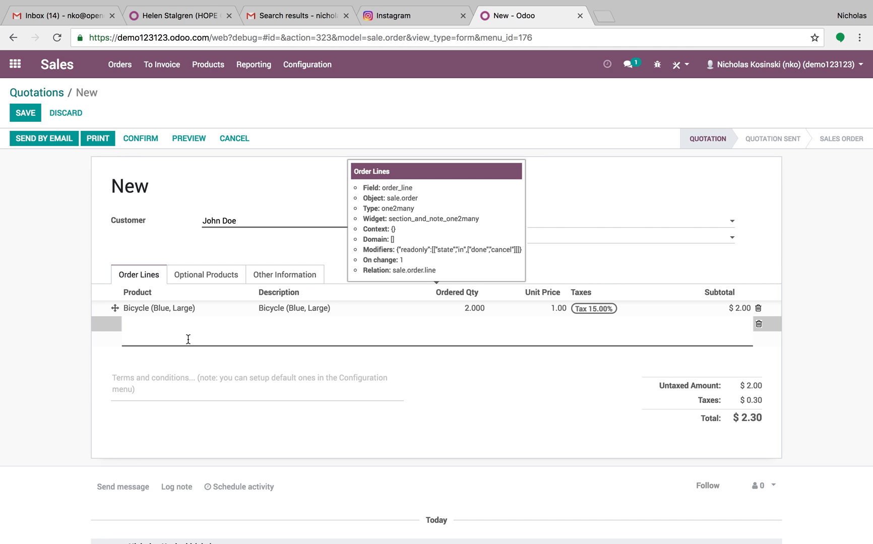
type("Make this nice!")
left_click(13, 299)
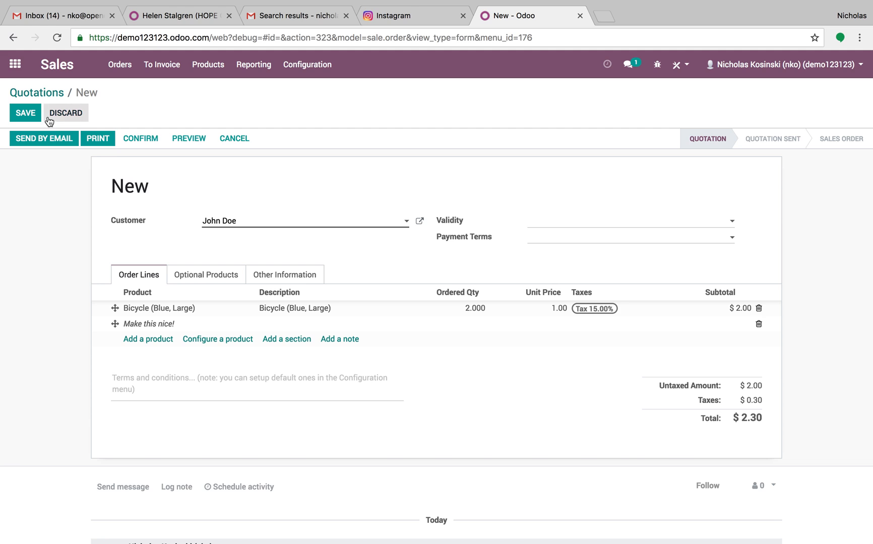
Step: Save and confirm the quotation, and open the resulting sales order's delivery
left_click(19, 114)
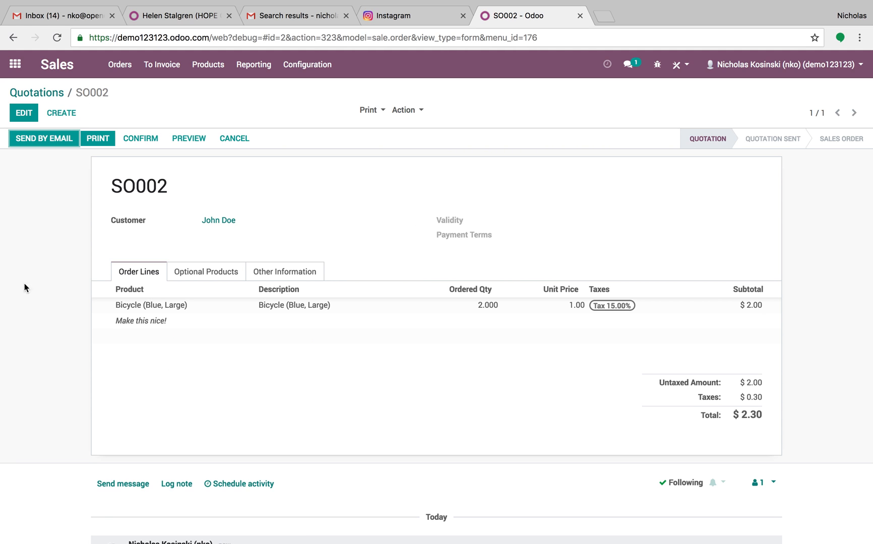
left_click(143, 139)
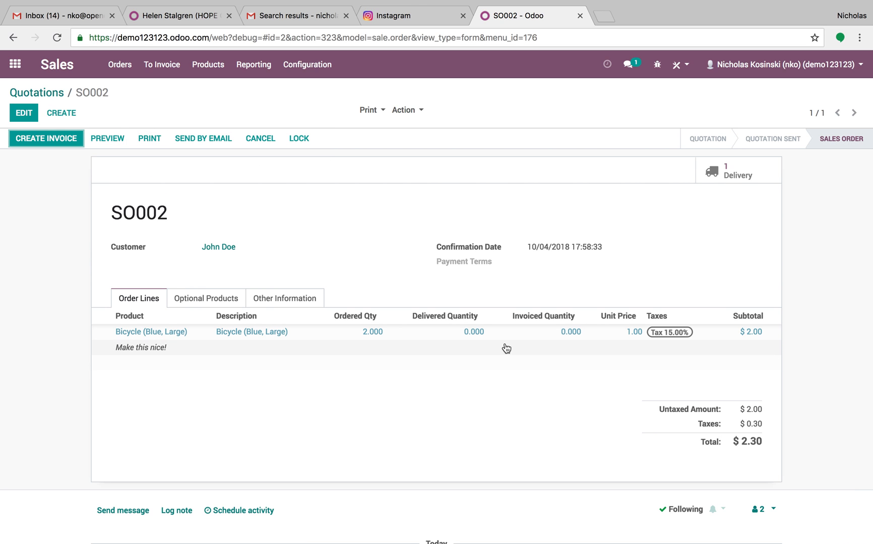
left_click(761, 181)
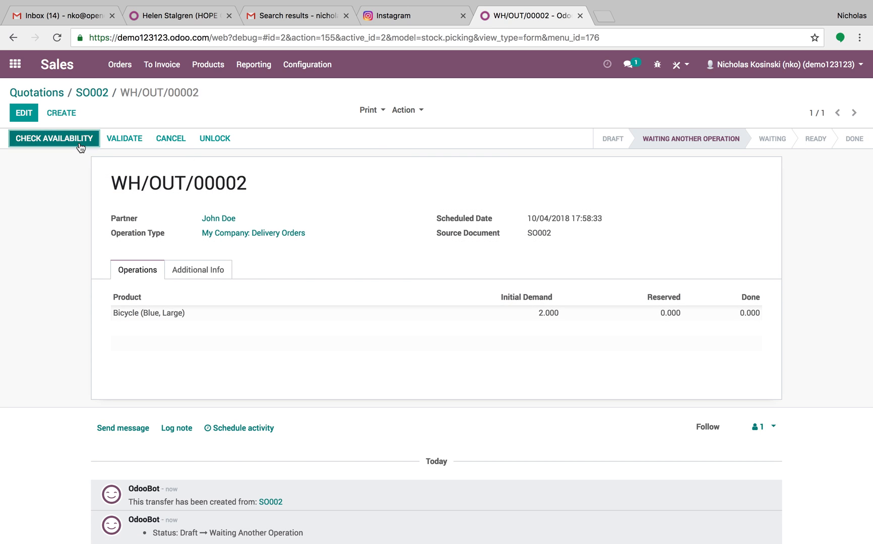
Step: Open the Bicycle (Blue, Large) manufacturing order in Manufacturing and check its material availability
left_click(15, 64)
left_click(479, 166)
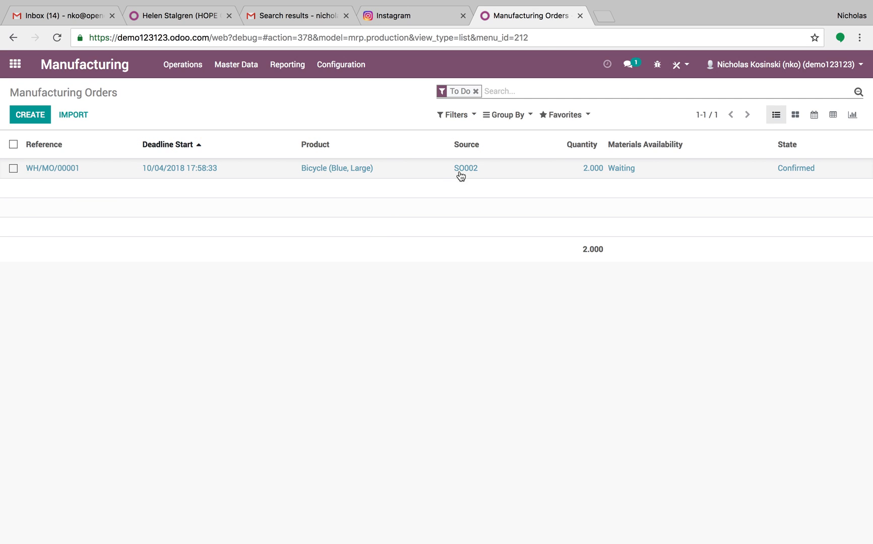
left_click(331, 173)
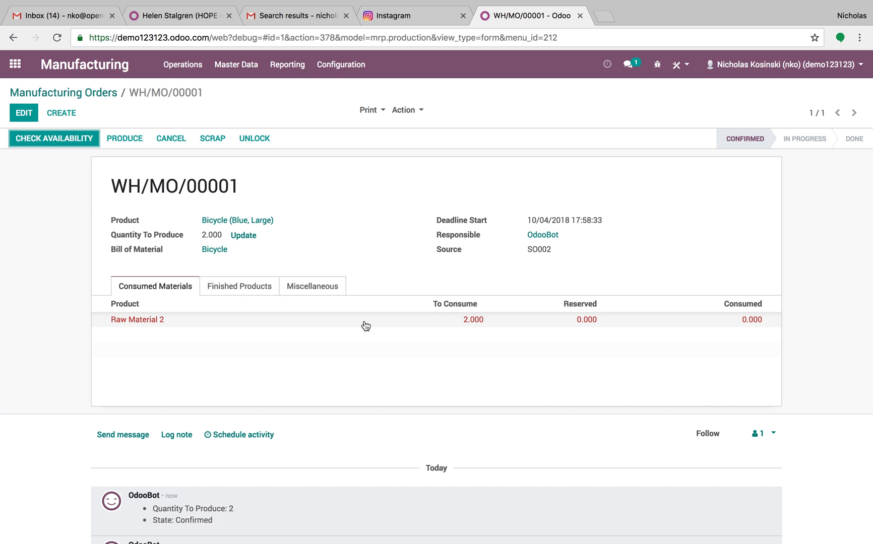
left_click(59, 139)
Step: Install the Studio app and confirm the installation
left_click(677, 65)
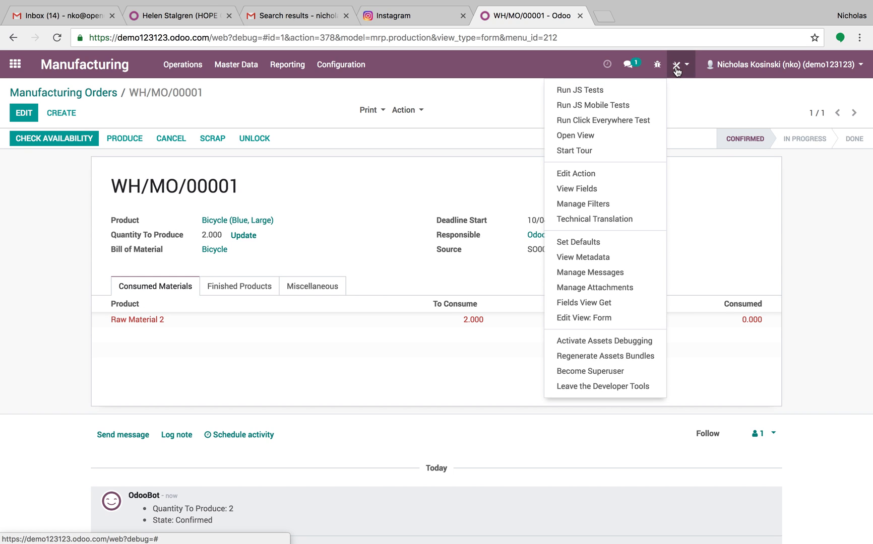
left_click(676, 64)
left_click(705, 111)
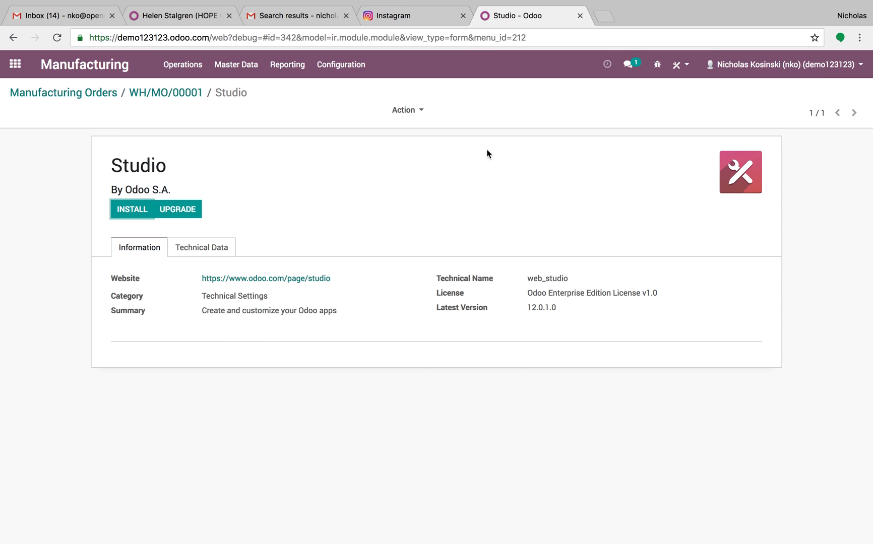
left_click(127, 211)
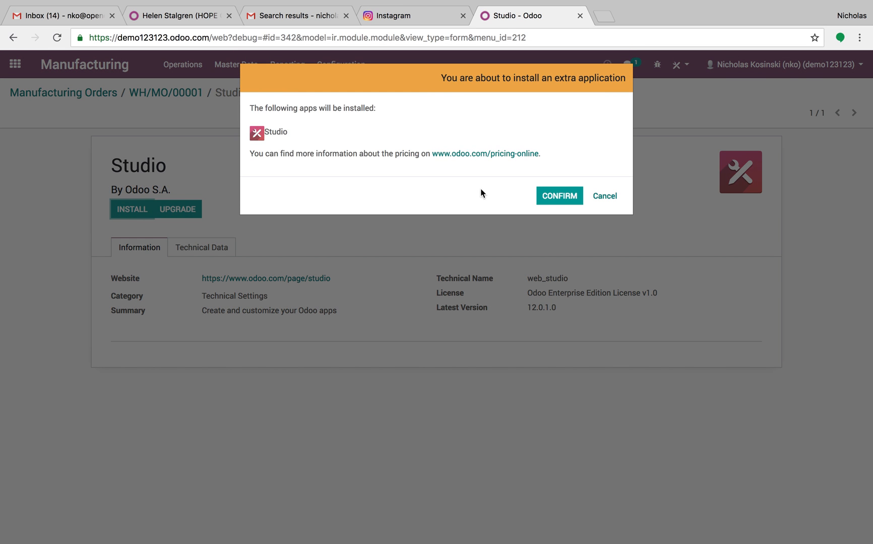
left_click(561, 198)
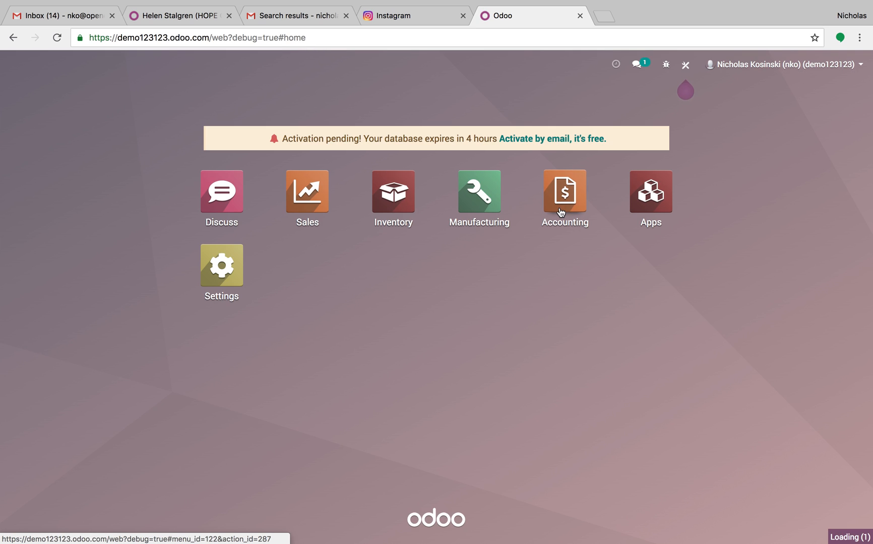
Step: Reopen the Bicycle (Blue, Large) manufacturing order and open its form for customization in Studio
left_click(379, 202)
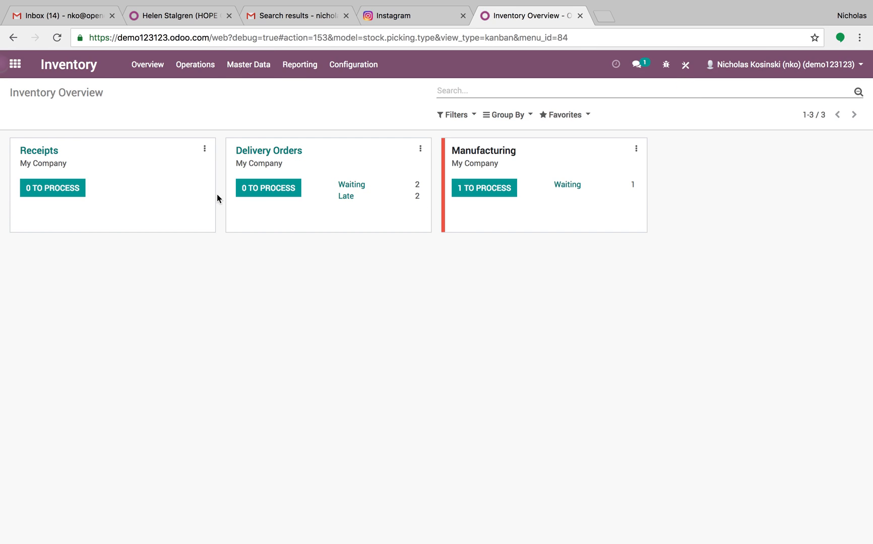
left_click(26, 67)
left_click(479, 194)
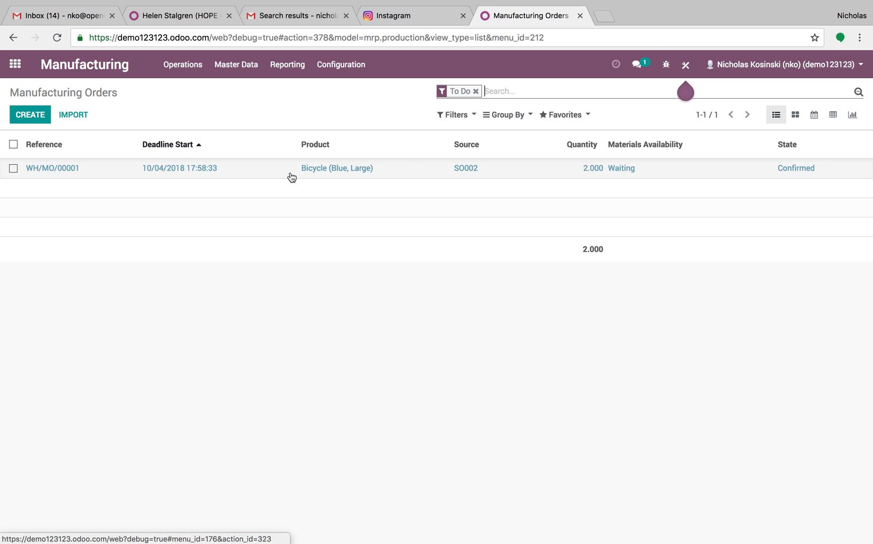
left_click(288, 175)
left_click(685, 65)
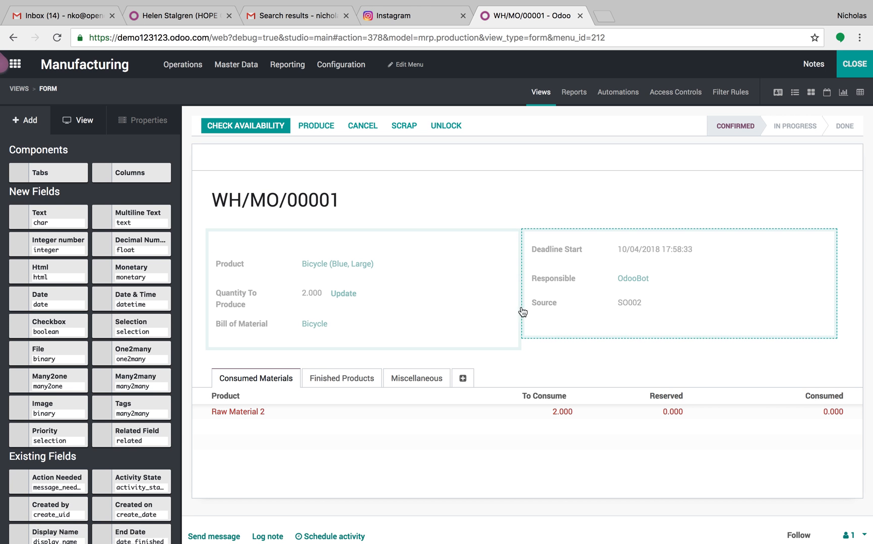
Step: Add a new related field below Source on the manufacturing order form and open its list of source fields
left_click_drag(151, 435, 556, 292)
left_click(454, 141)
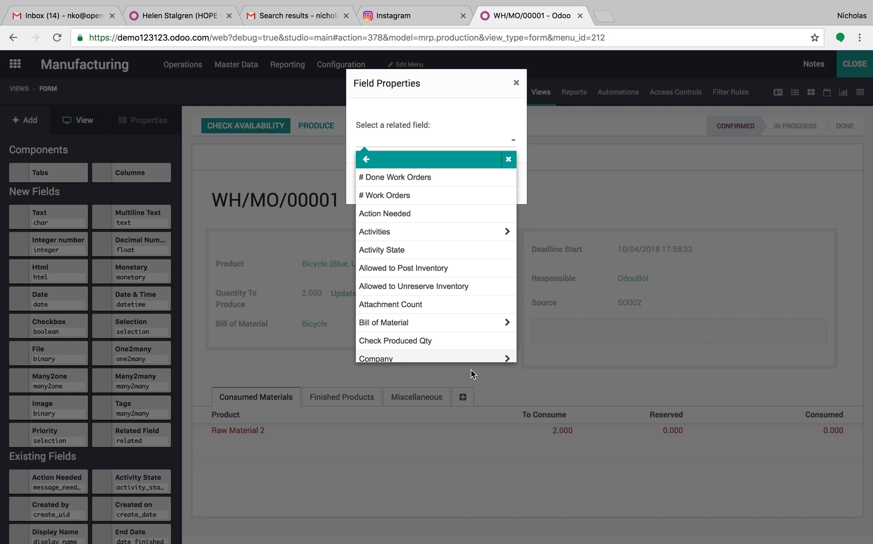
scroll(468, 343, "down", 10)
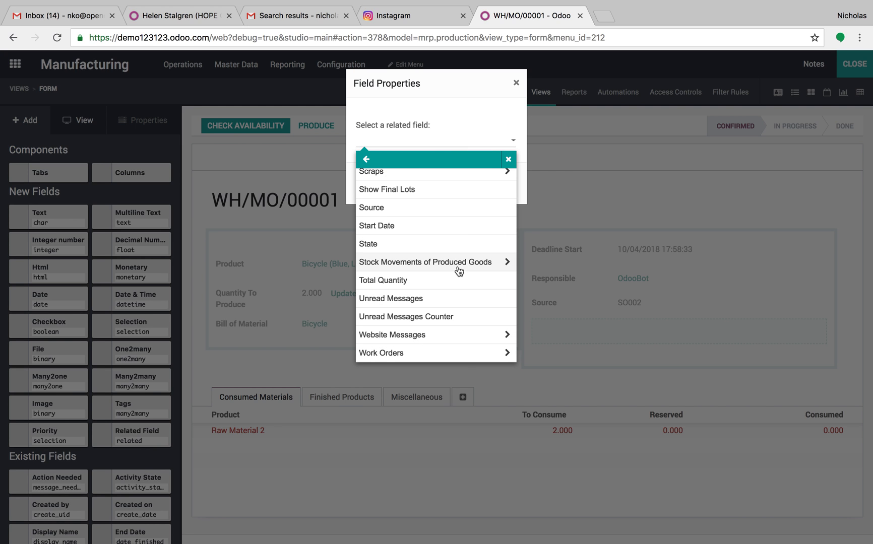
left_click(452, 208)
left_click(409, 143)
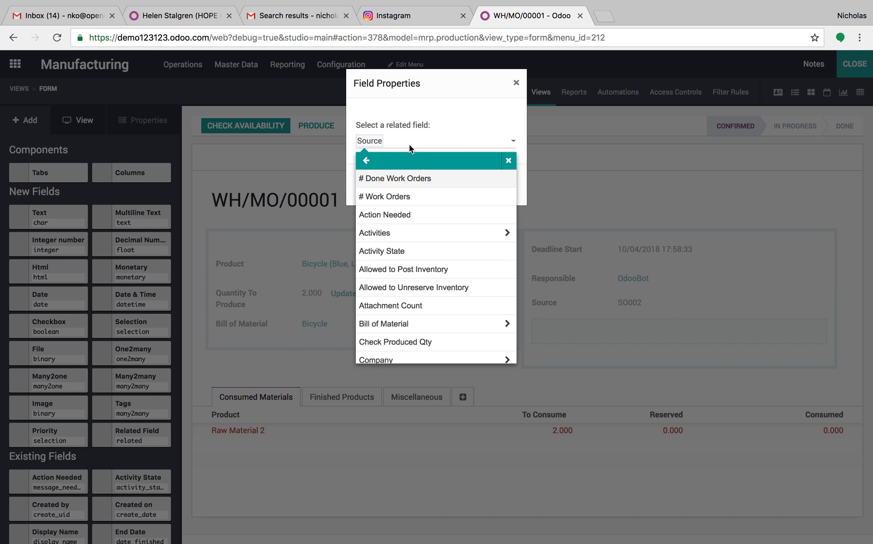
scroll(409, 255, "down", 1)
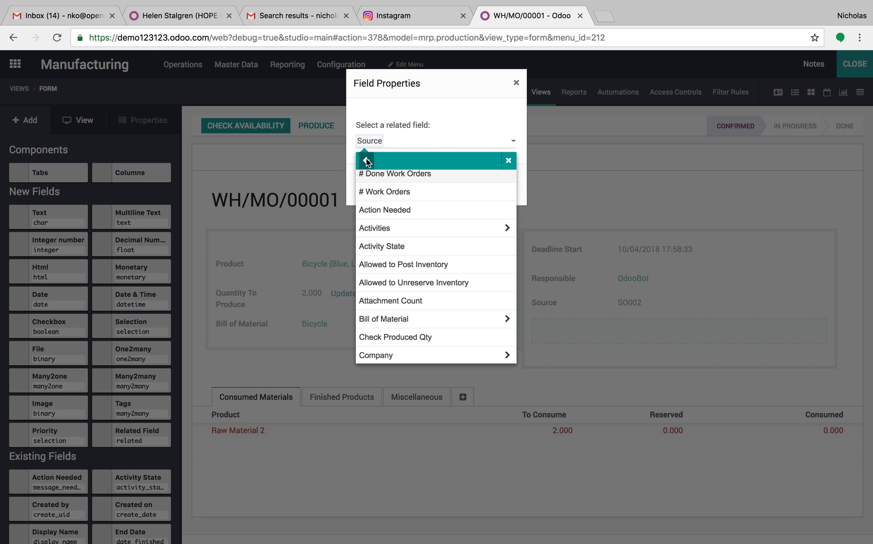
Step: Set the related field's path to Procurement Group > Sale Order > Order Lines
scroll(429, 242, "down", 10)
scroll(429, 262, "up", 4)
scroll(428, 267, "up", 5)
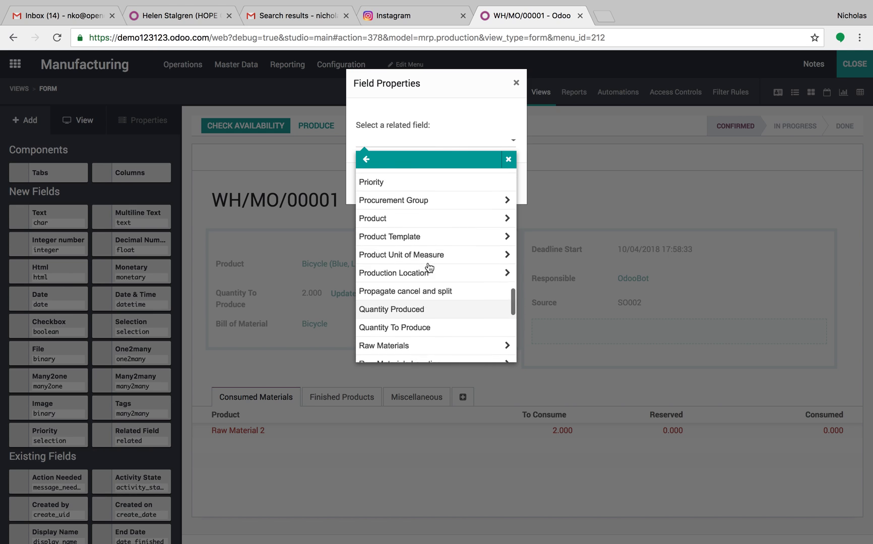
scroll(429, 267, "up", 3)
left_click(426, 256)
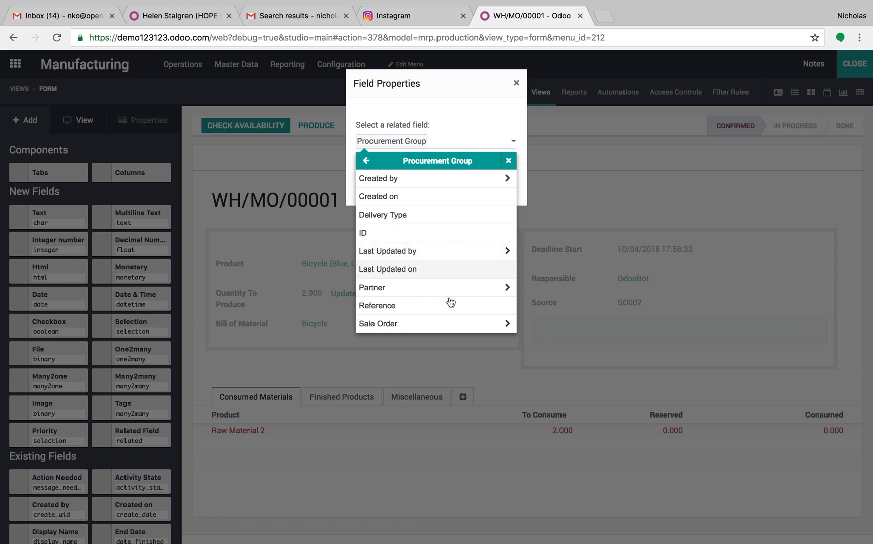
left_click(450, 324)
scroll(451, 326, "down", 10)
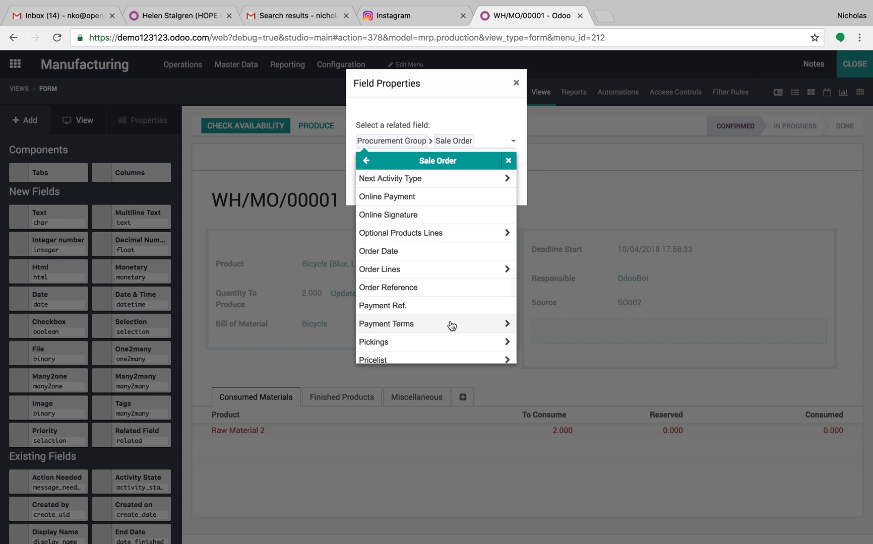
left_click(455, 275)
Step: Look through the fields available under Order Lines for one to show on the manufacturing order
scroll(483, 335, "down", 3)
scroll(483, 336, "down", 3)
scroll(483, 335, "down", 3)
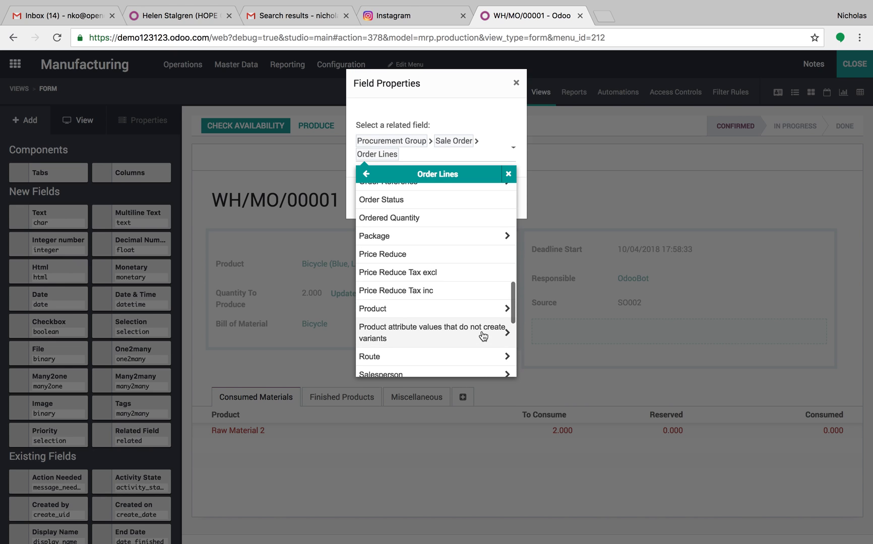
scroll(483, 336, "down", 3)
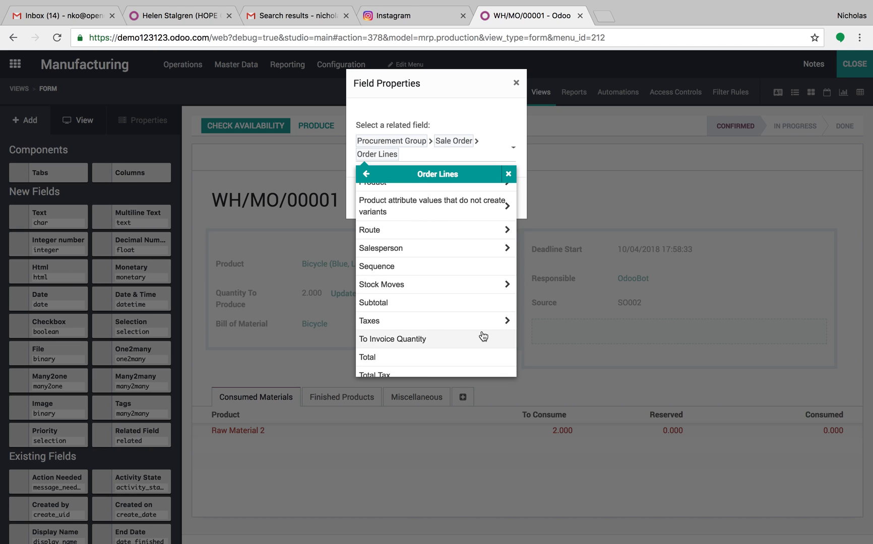
scroll(483, 336, "down", 3)
scroll(483, 336, "down", 1)
scroll(483, 336, "up", 5)
scroll(483, 335, "up", 6)
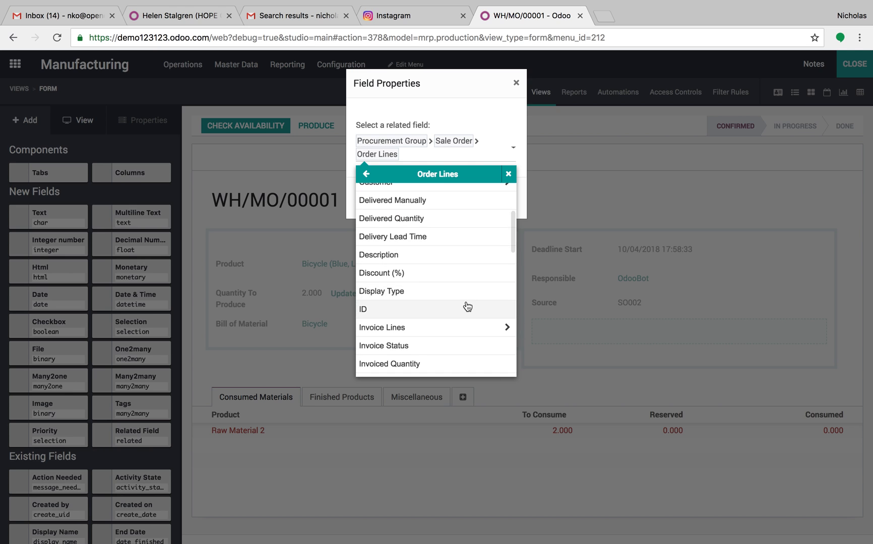
scroll(467, 306, "up", 3)
scroll(467, 306, "down", 6)
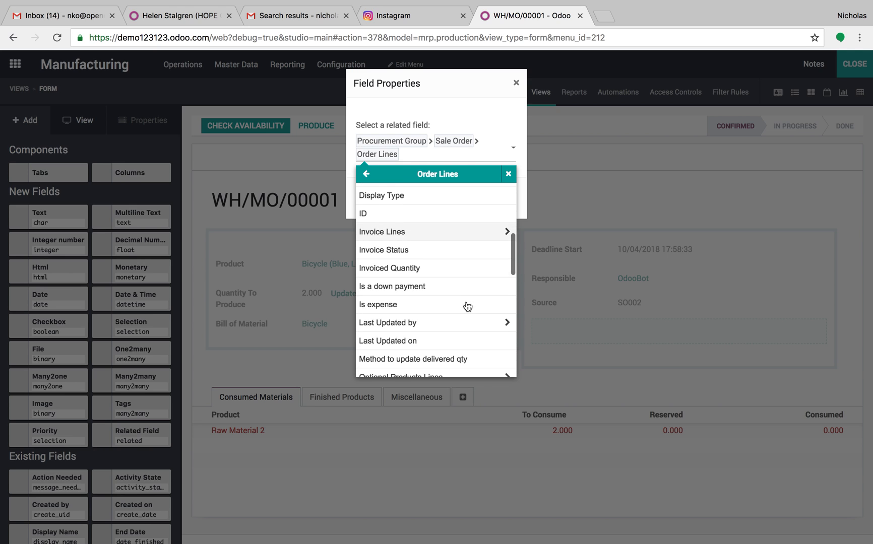
scroll(467, 305, "down", 6)
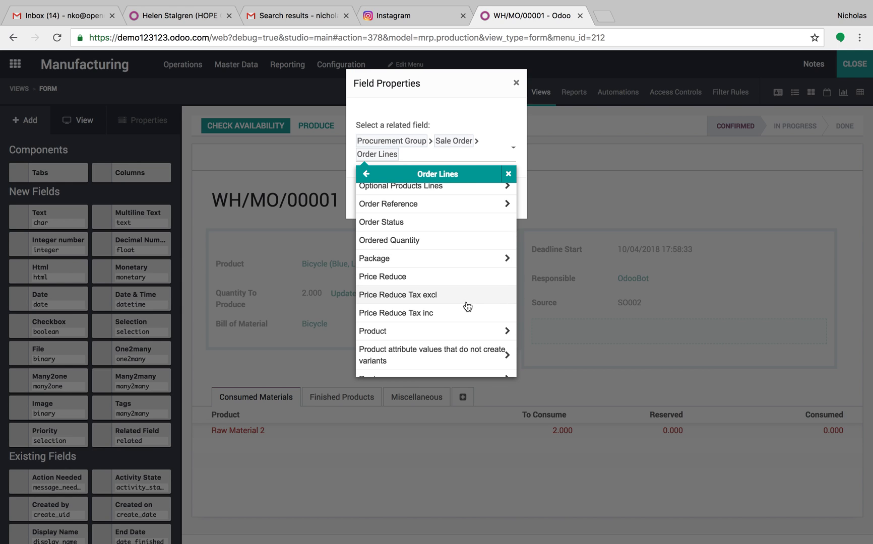
scroll(467, 306, "down", 2)
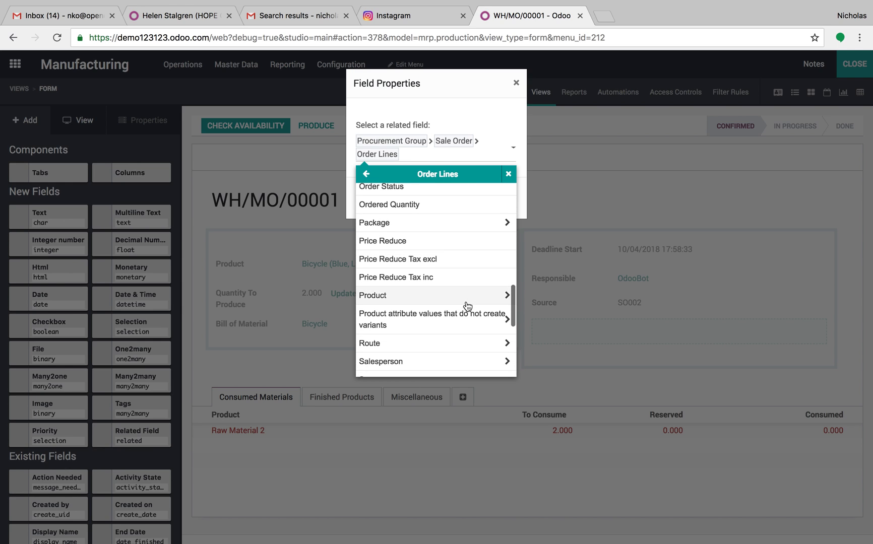
scroll(467, 306, "down", 3)
scroll(467, 306, "down", 6)
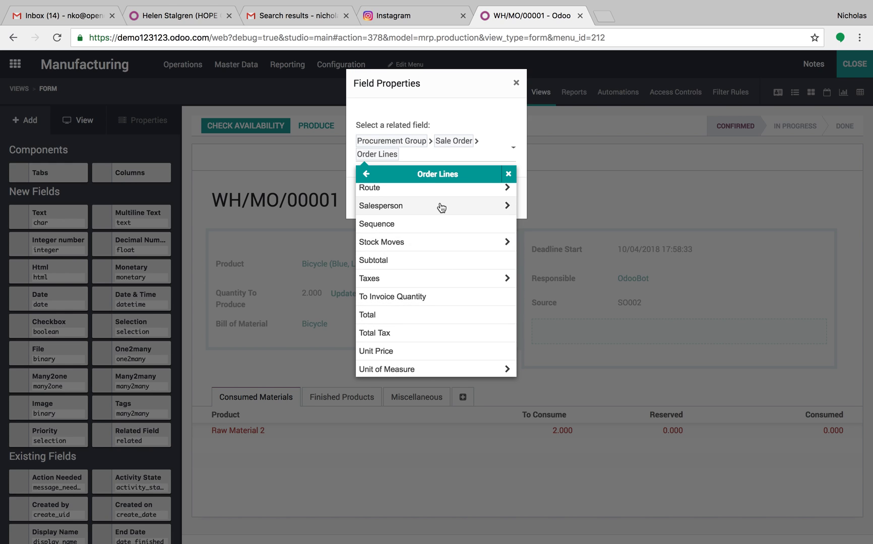
scroll(441, 206, "down", 3)
Step: Choose Order Status under Order Lines as the related field and confirm the field properties
scroll(442, 206, "up", 10)
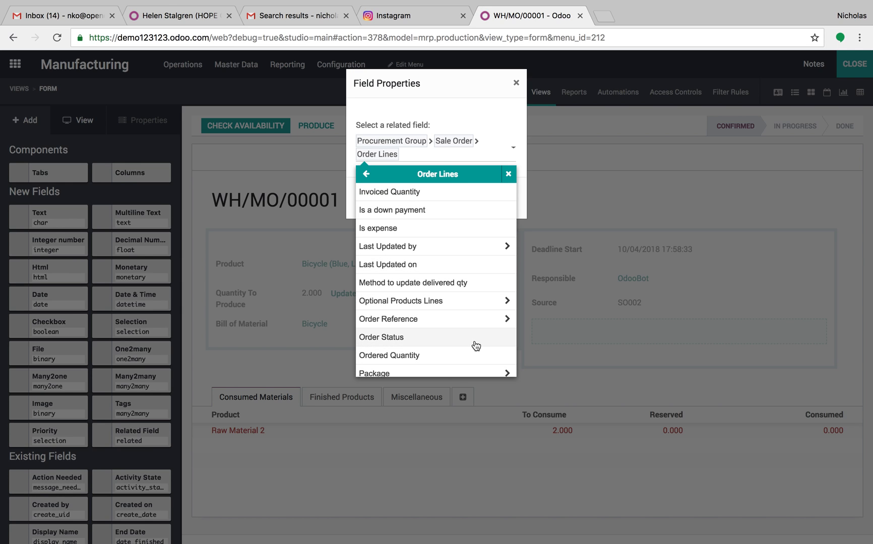
left_click(475, 346)
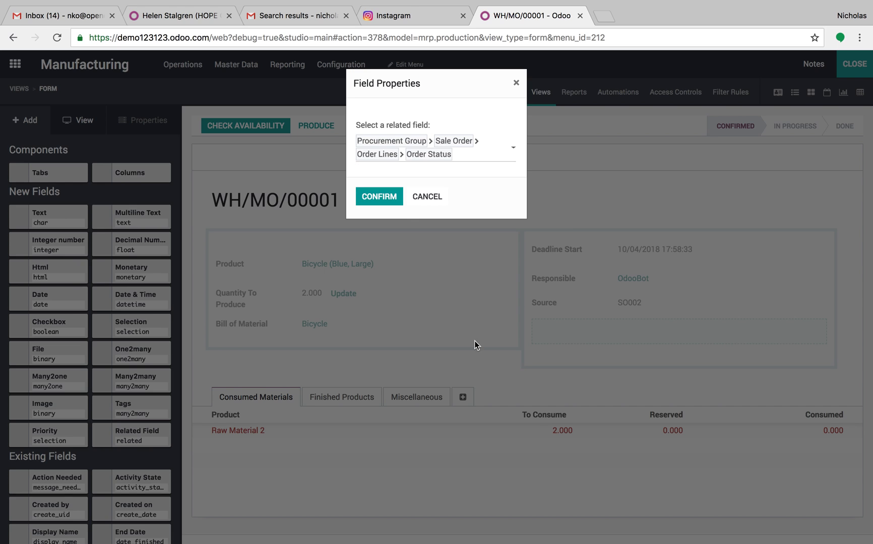
left_click(392, 203)
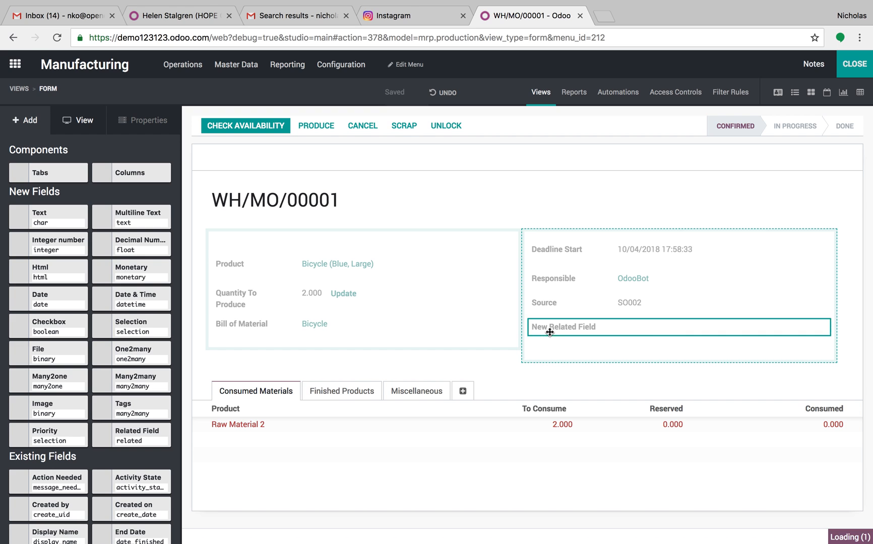
Step: Label the new related field Order Status and close Studio
triple_click(88, 280)
type("Order Status")
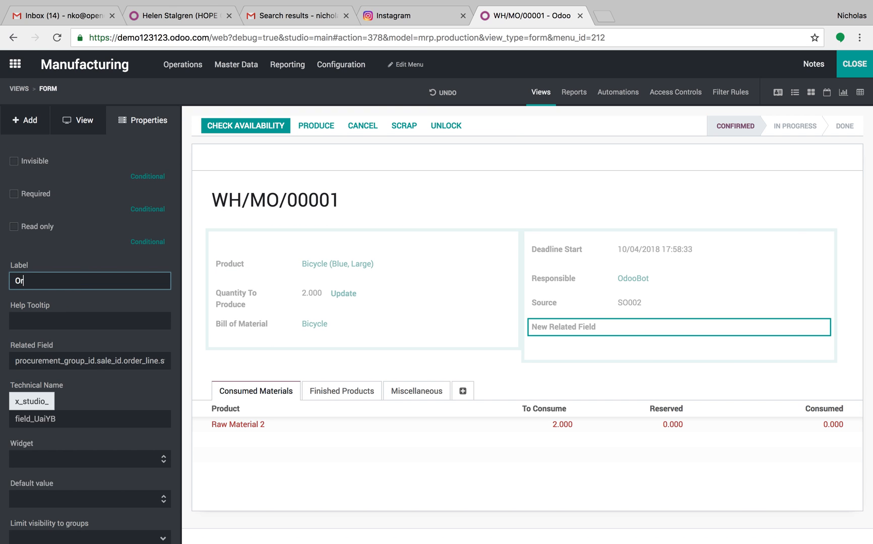
left_click(191, 316)
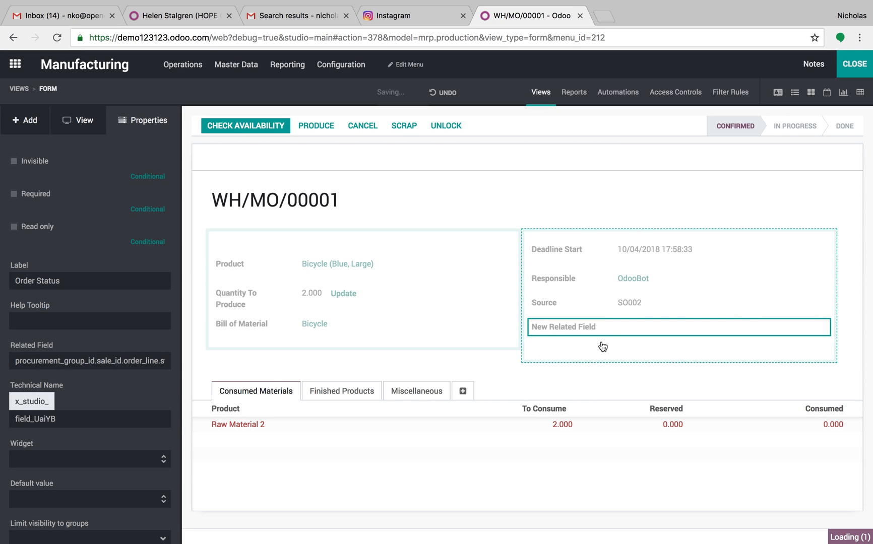
left_click(853, 69)
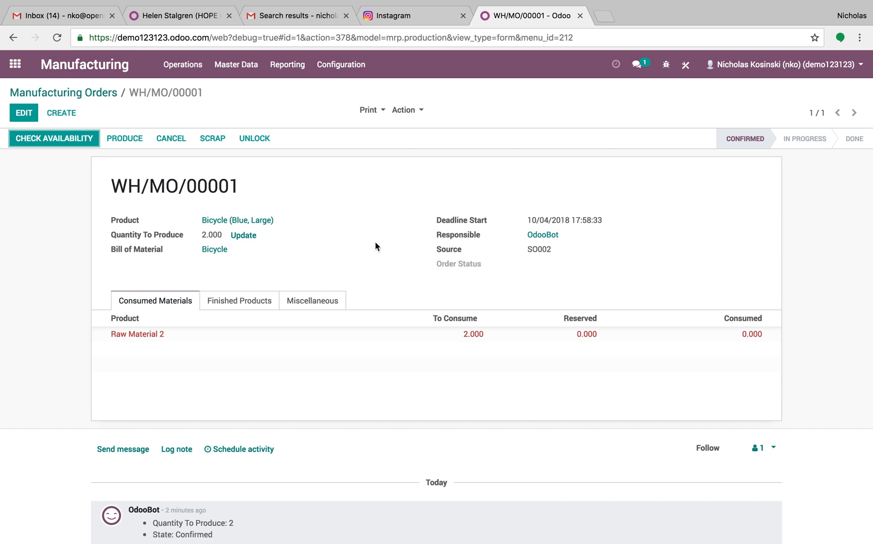
Step: Open the product variants in Sales and filter them by the product name bicycle
left_click(15, 64)
type("order")
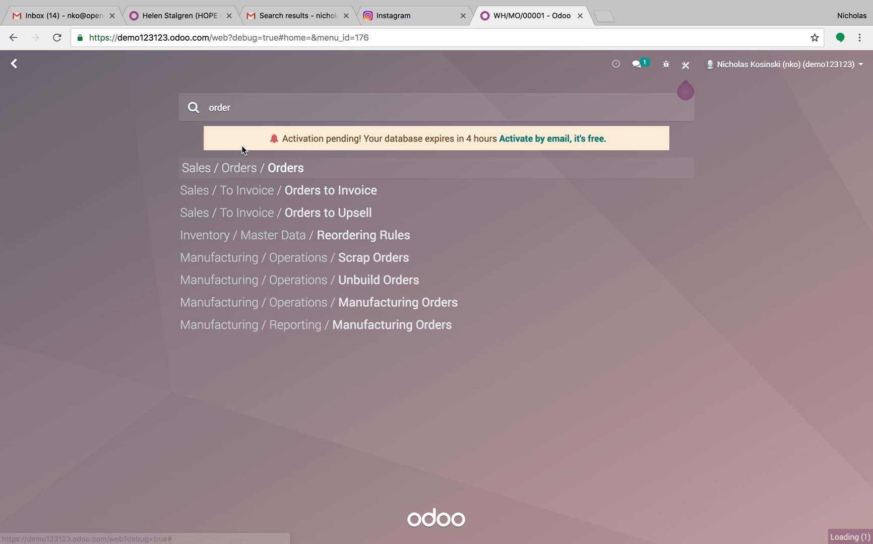
left_click(230, 200)
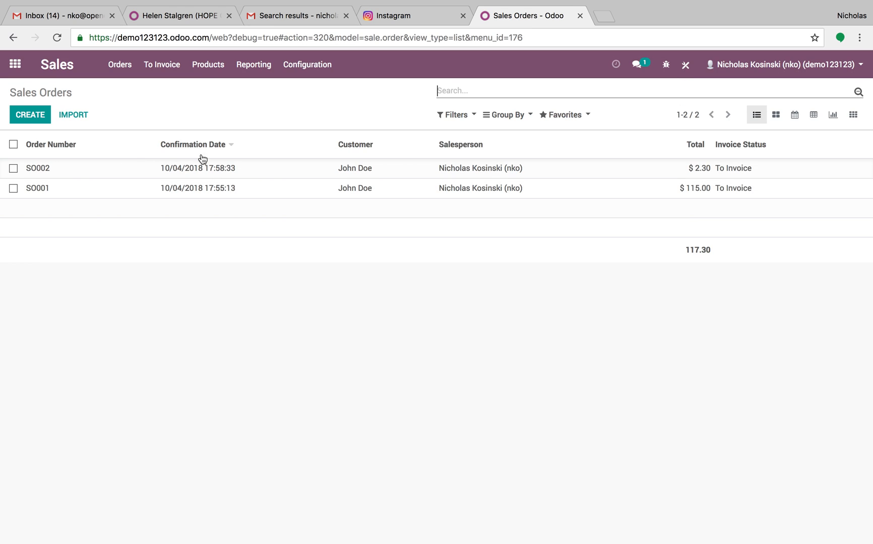
left_click(205, 73)
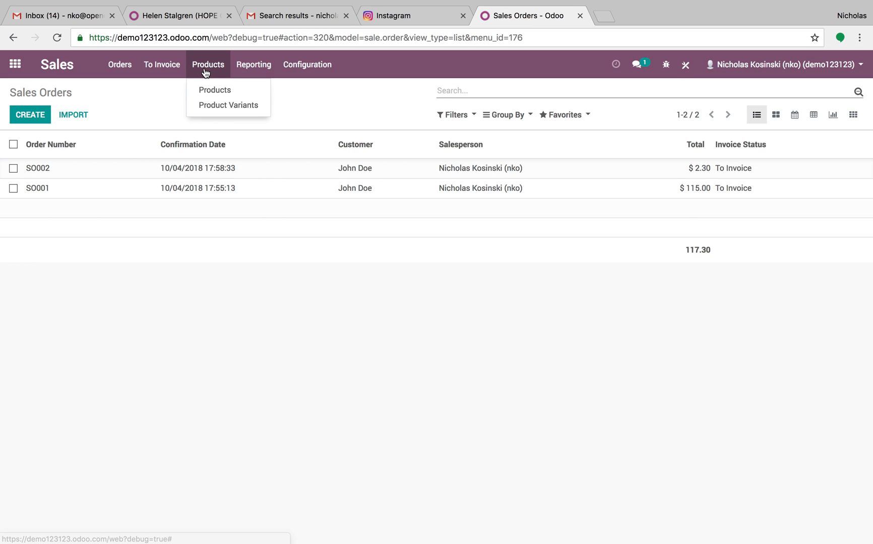
left_click(213, 106)
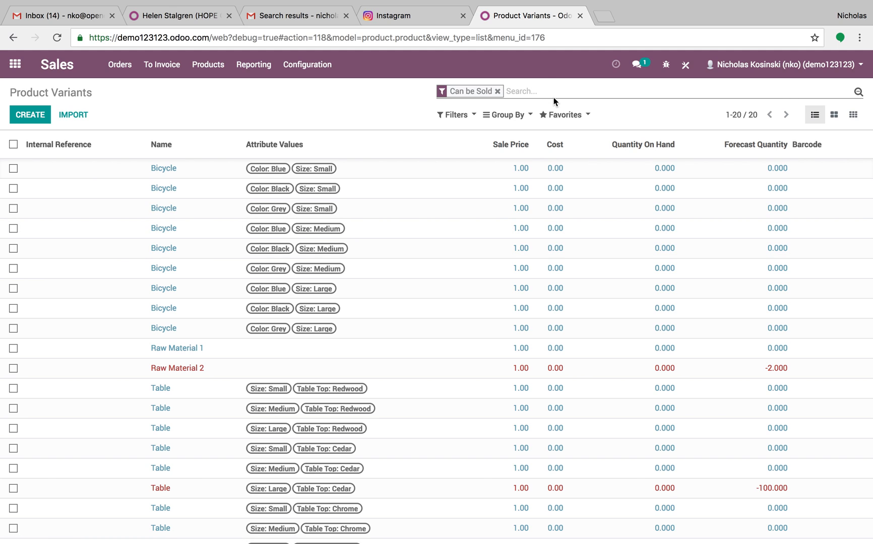
type("bicycle")
key("Return")
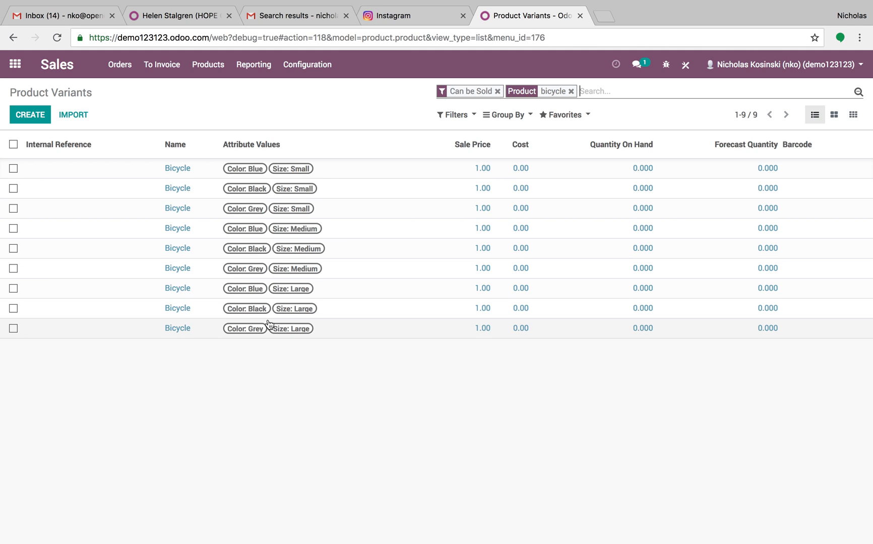
type("large")
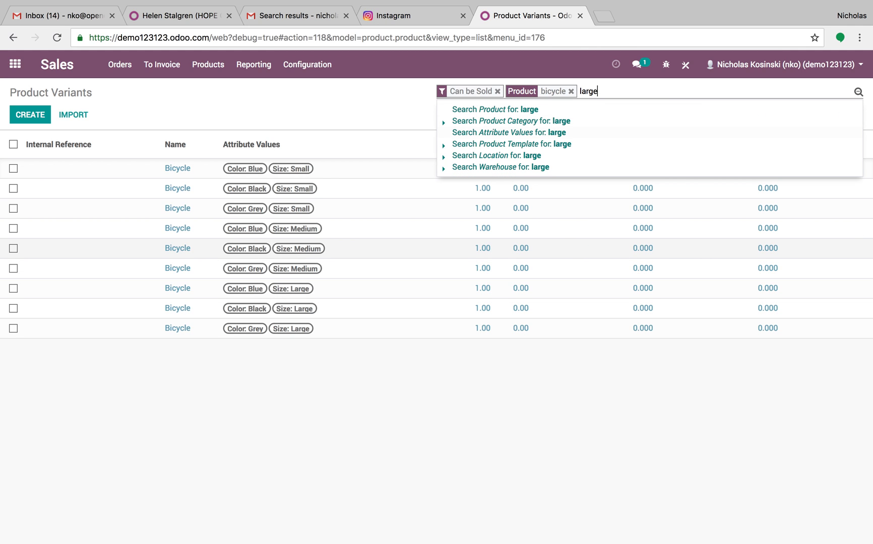
key("Return")
type("blue")
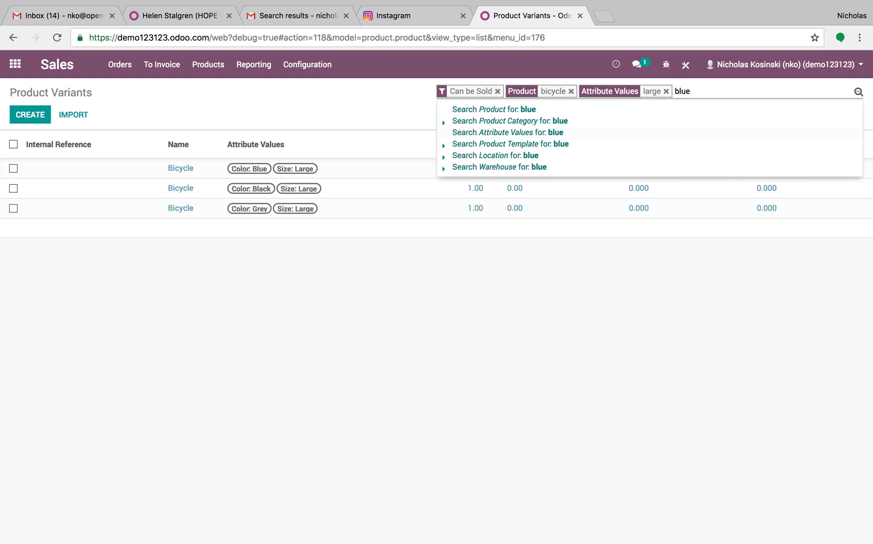
key("Return")
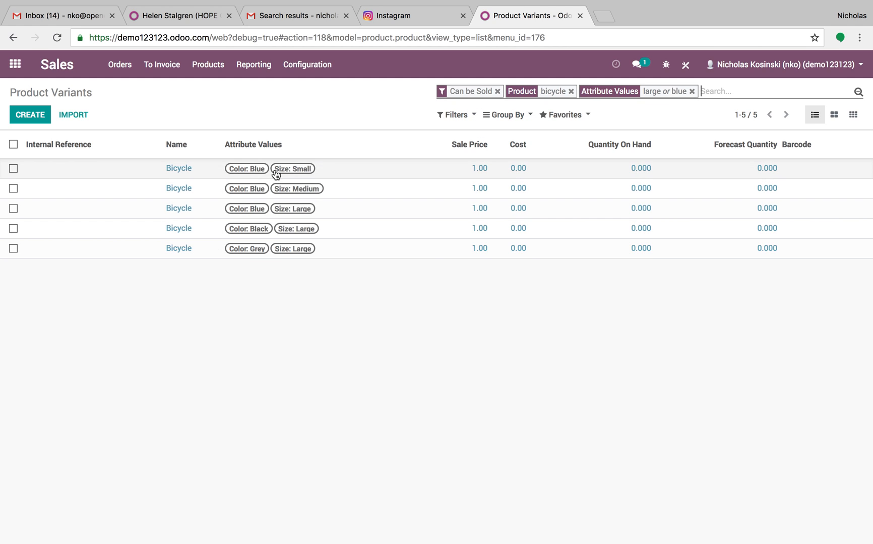
key("BackSpace")
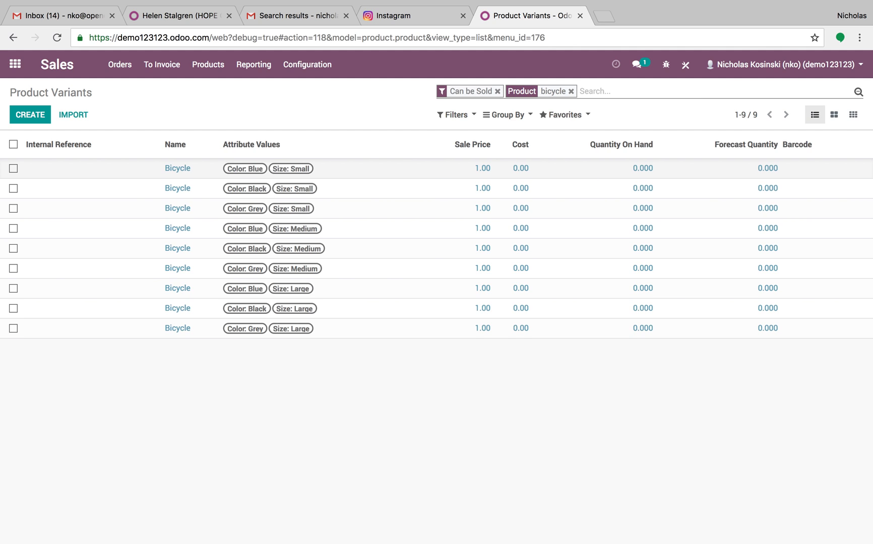
Step: Filter the bicycle variants by attribute value large, and save the Blue, Large variant with internal reference 12312321
type("large")
key("Return")
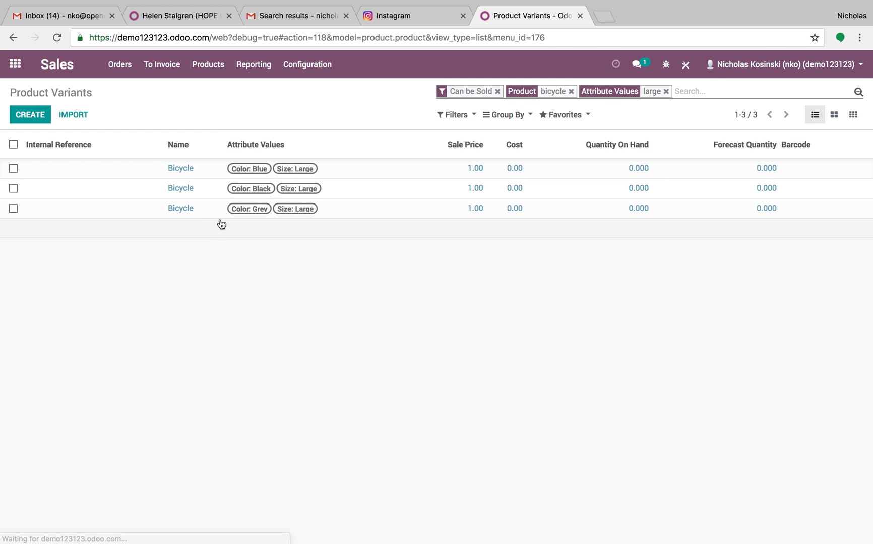
left_click(201, 173)
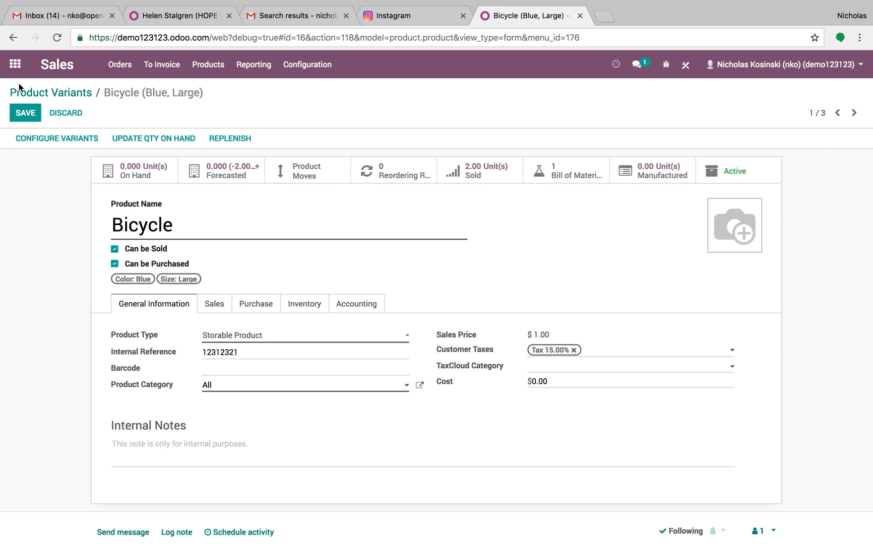
left_click(24, 116)
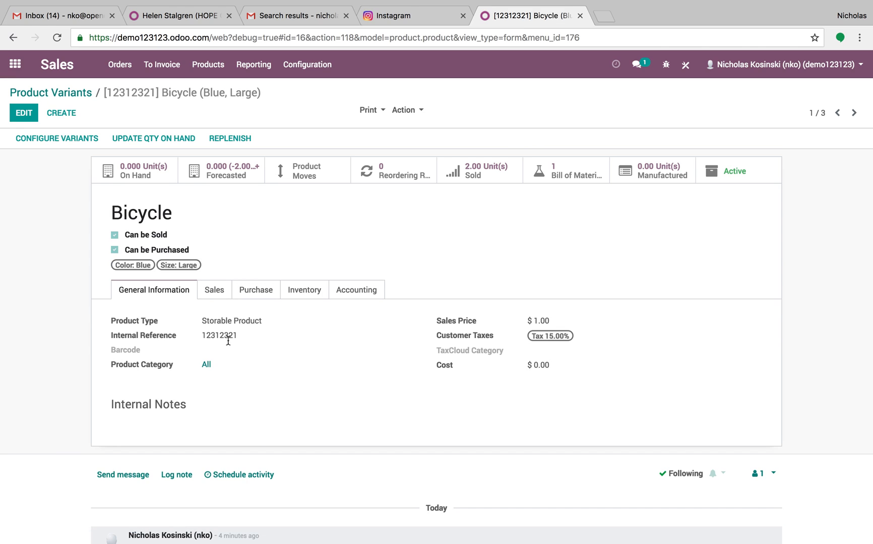
Step: Return to the sales orders list and start a new quotation
left_click(120, 65)
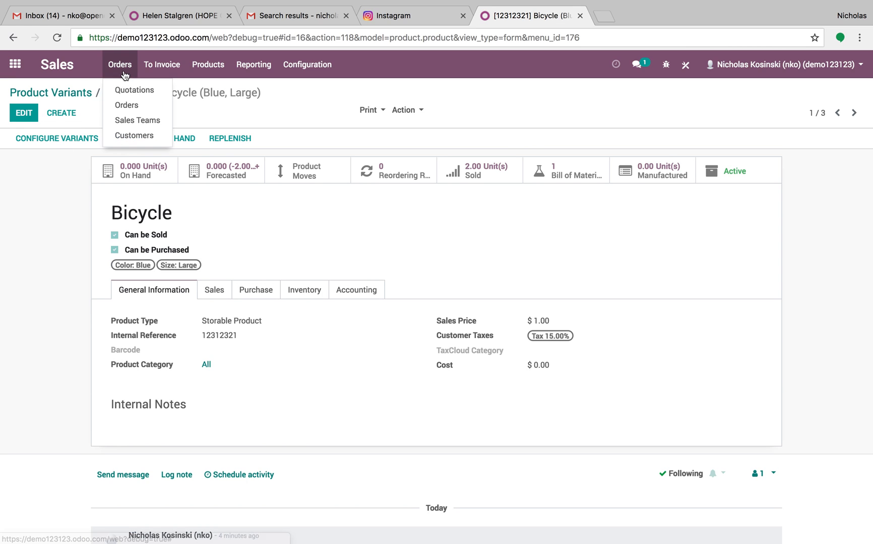
left_click(126, 106)
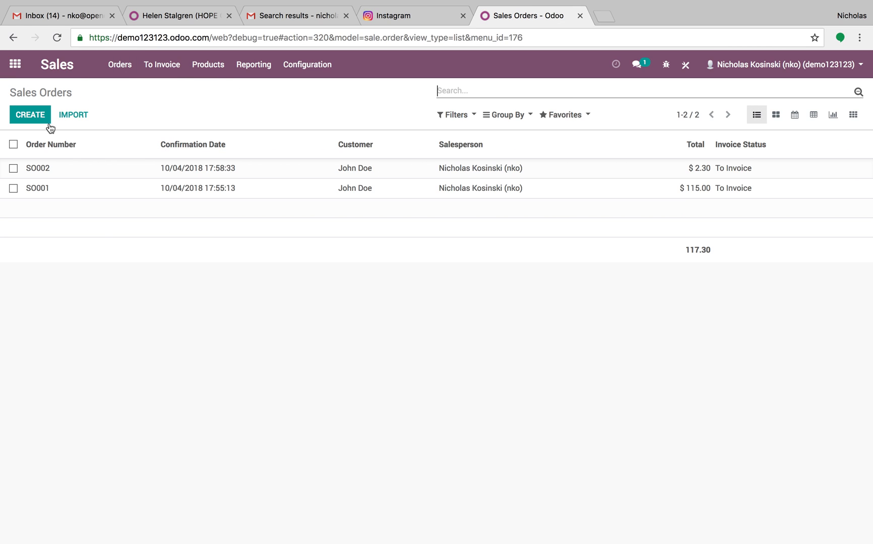
left_click(31, 120)
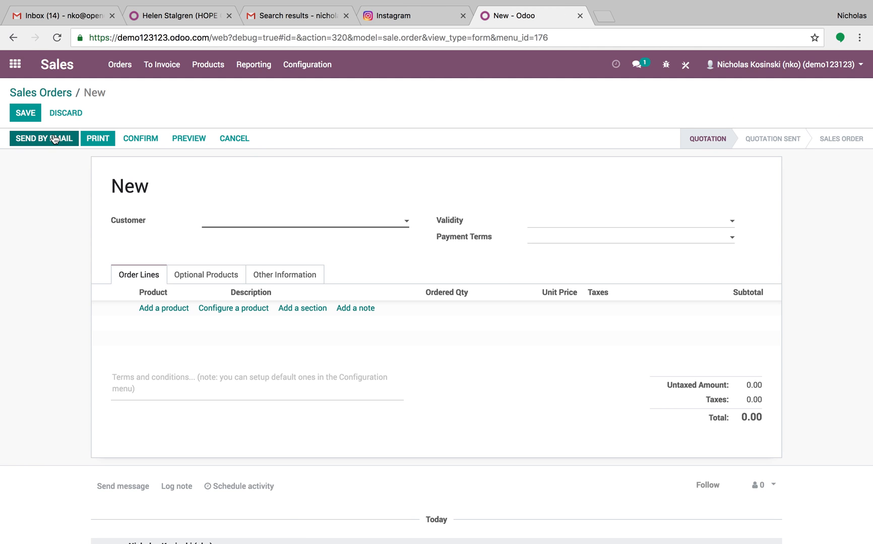
Step: Select the existing customer for the quotation and add the Bicycle (Blue, Large) variant as an order line by searching for reference 123
left_click(217, 225)
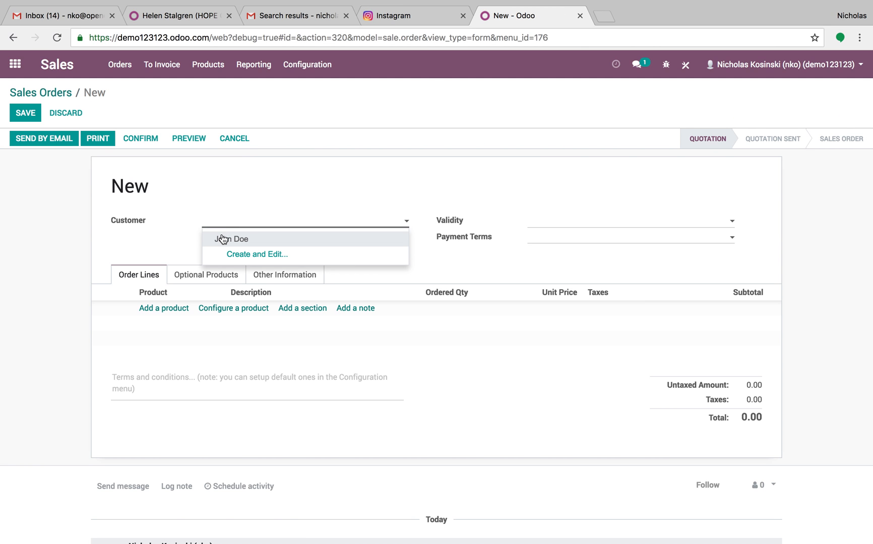
left_click(224, 238)
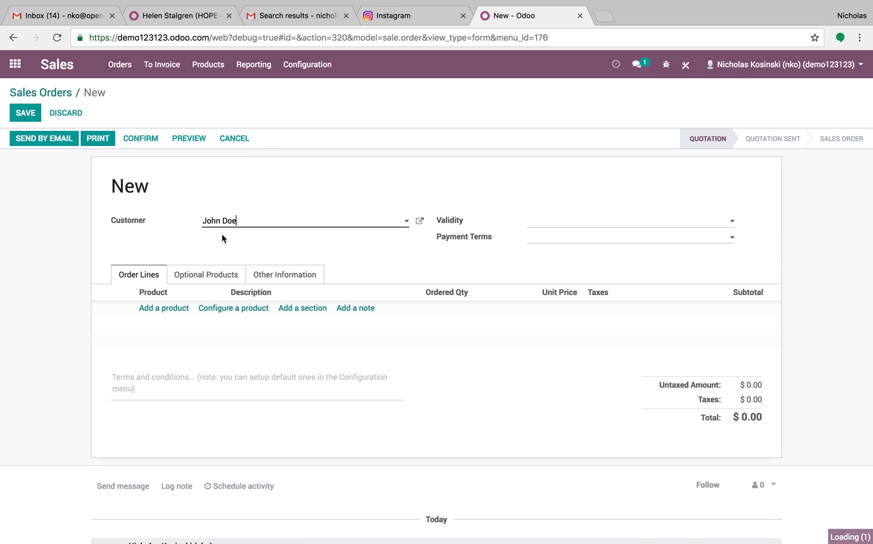
left_click(166, 308)
type("123")
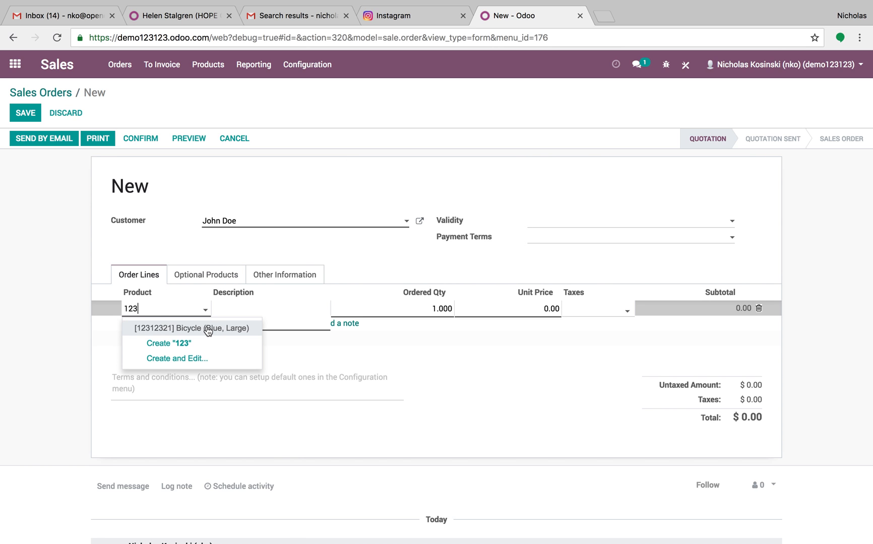
left_click(207, 329)
left_click(76, 380)
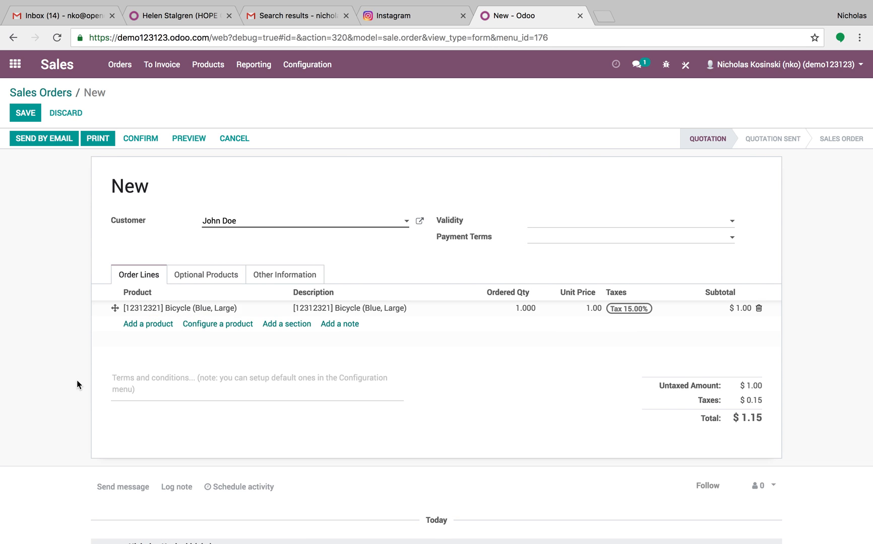
Step: Save the new bicycle quotation and confirm it as a sales order
left_click(27, 115)
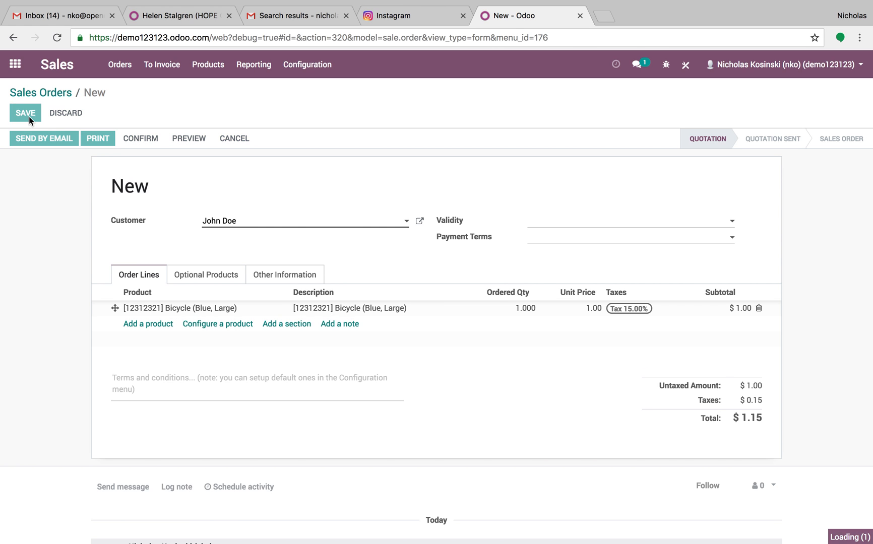
left_click(147, 144)
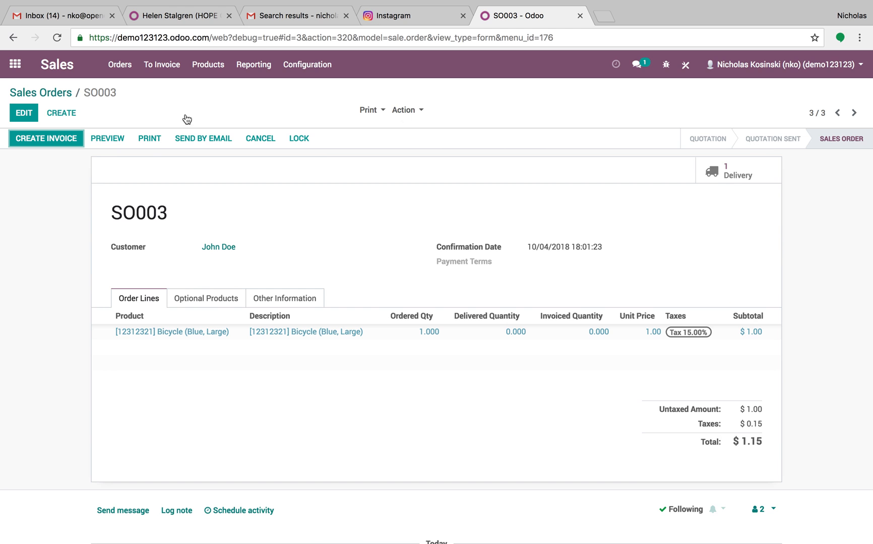
Step: Review the manufacturing order sourced from the newly confirmed sales order in Manufacturing, and return to the app overview
left_click(16, 64)
left_click(478, 211)
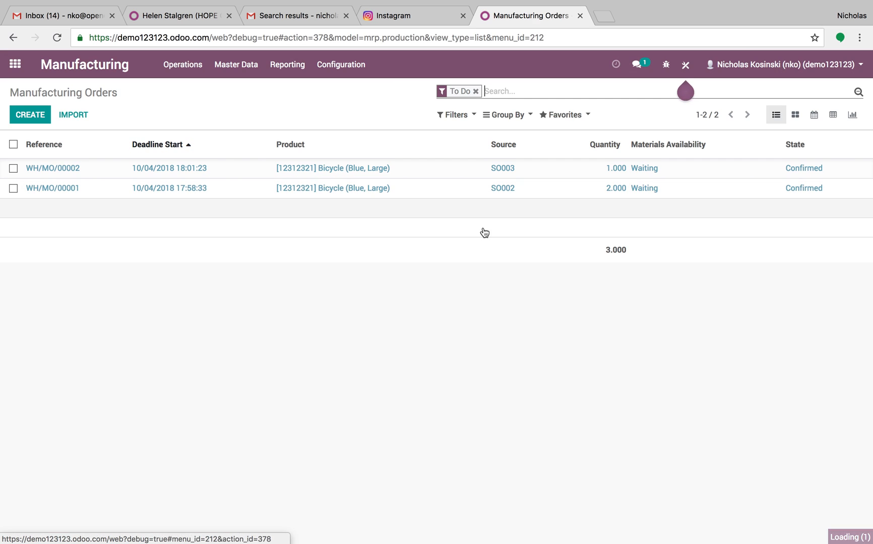
left_click(491, 174)
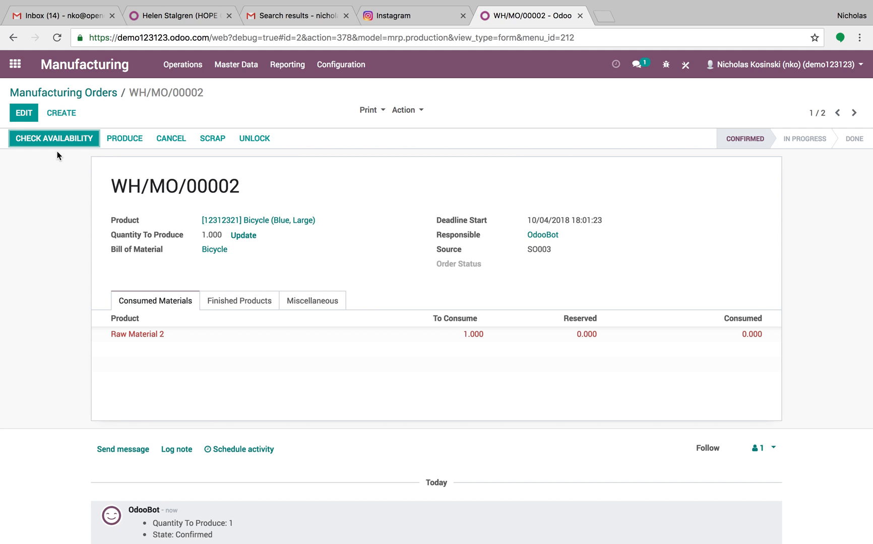
left_click(51, 93)
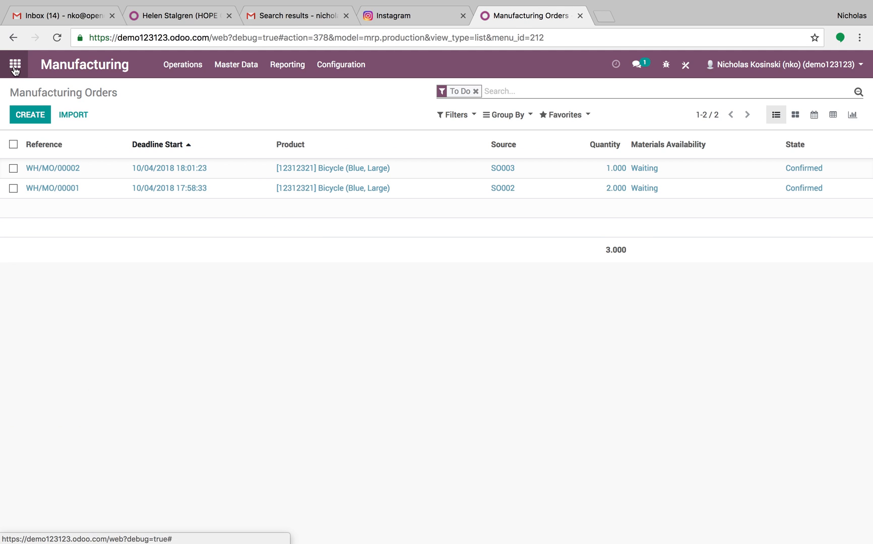
left_click(15, 66)
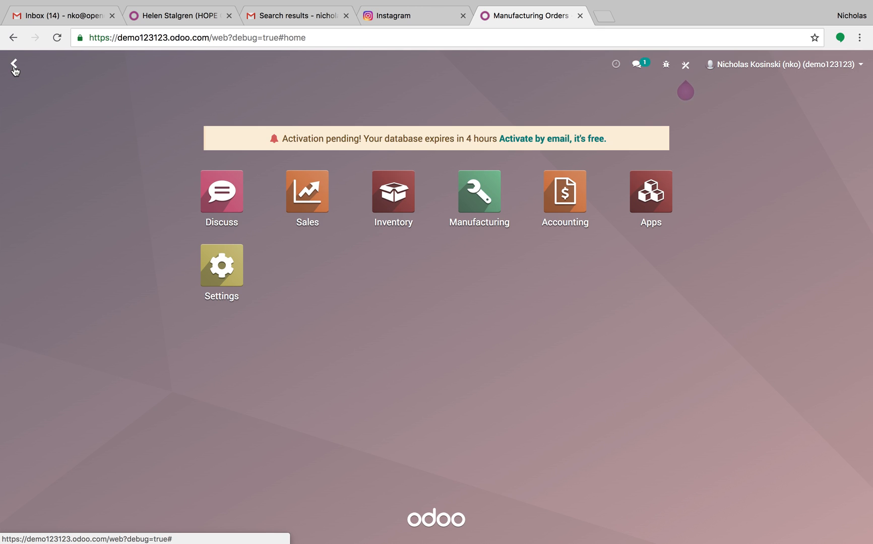